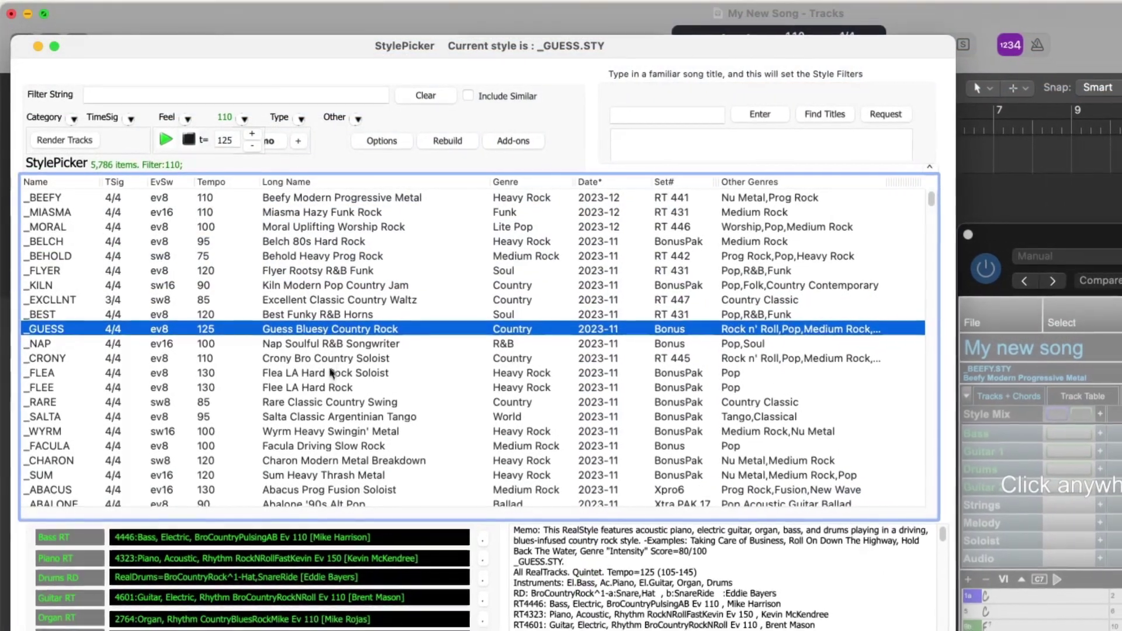
Step: Make _FLEA and then _FACULA the current style in the StylePicker
left_click(328, 373)
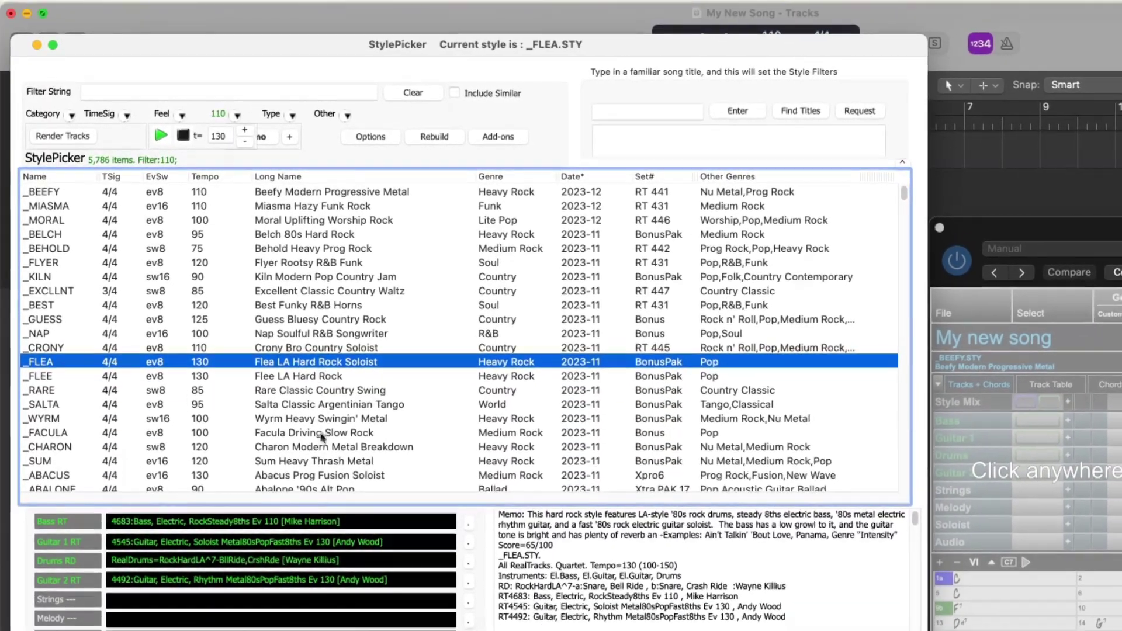
left_click(320, 431)
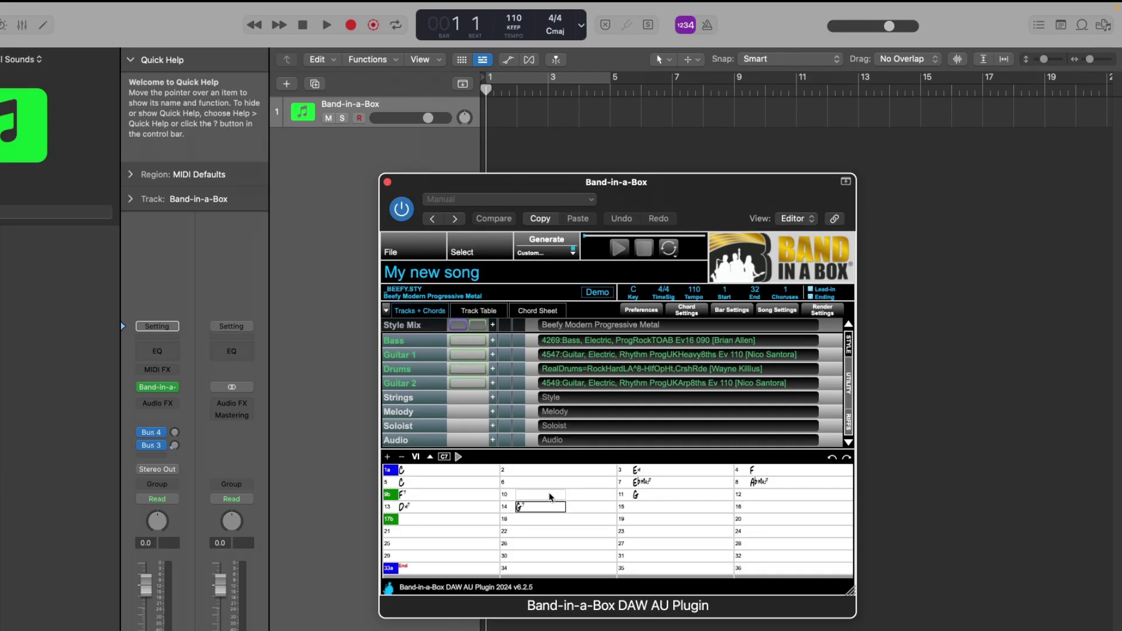
Step: Enter G7 in bar 14 and C in bar 15, then move the plugin window aside
key("Return")
key("Return")
type("c")
key("Return")
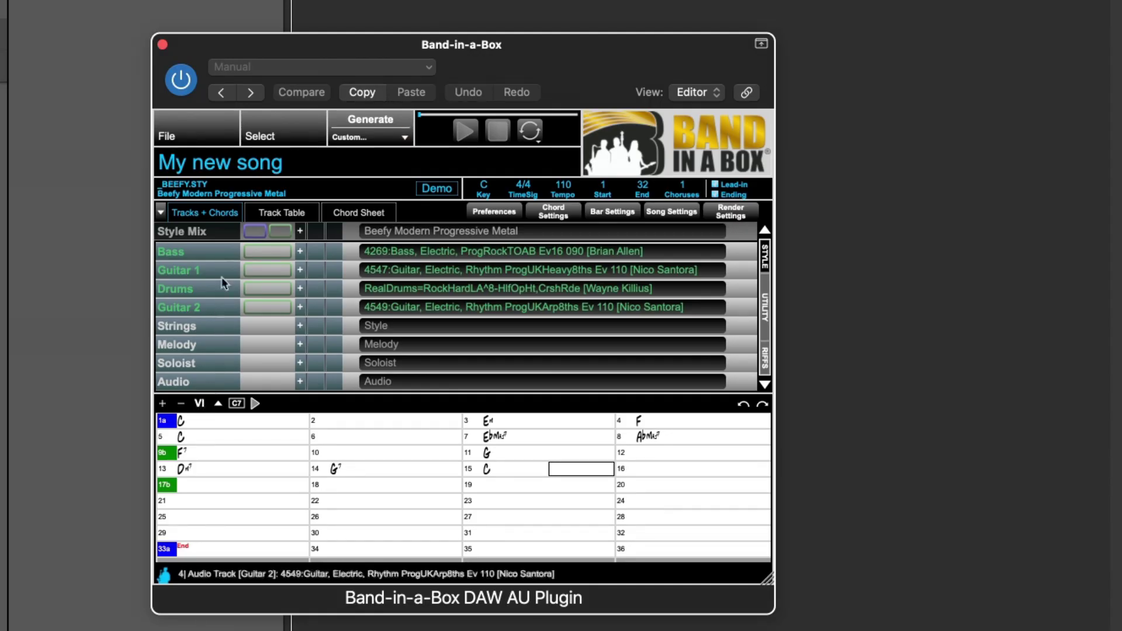
left_click_drag(295, 49, 643, 78)
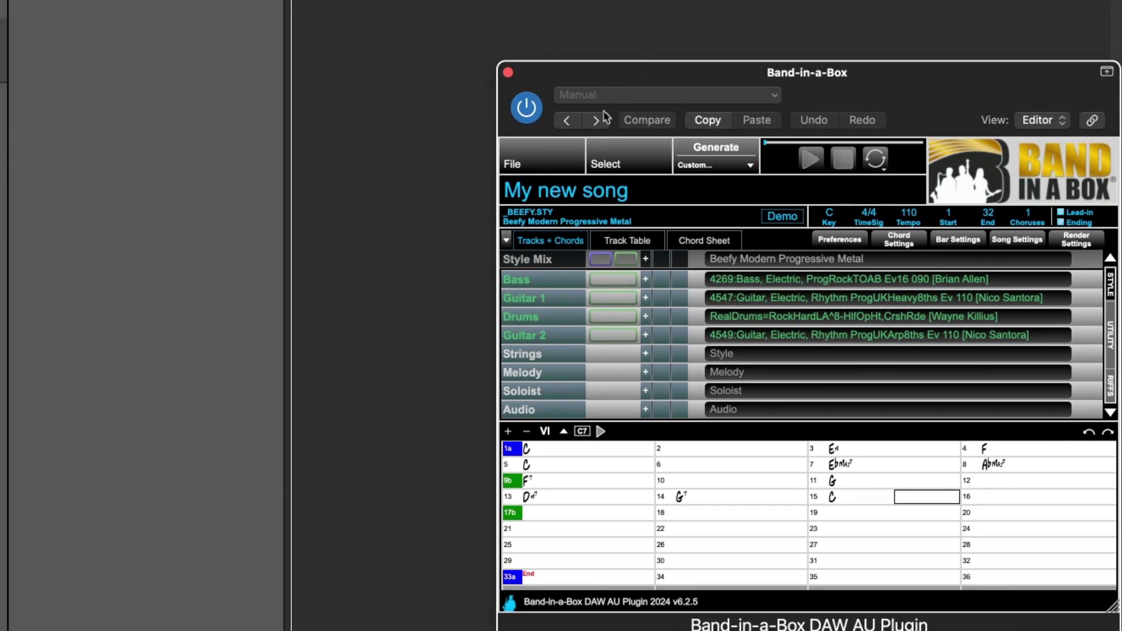
Step: Bring up the StylePicker with _BEEFY.STY current, shift it left, and show the demo options
left_click(544, 222)
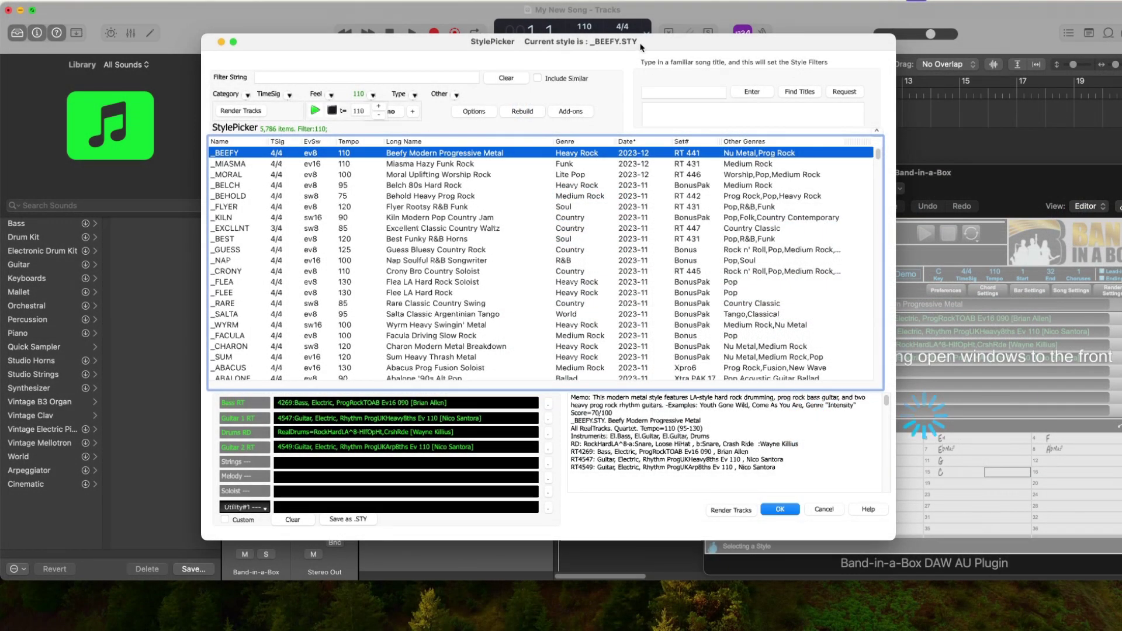
left_click_drag(641, 46, 448, 40)
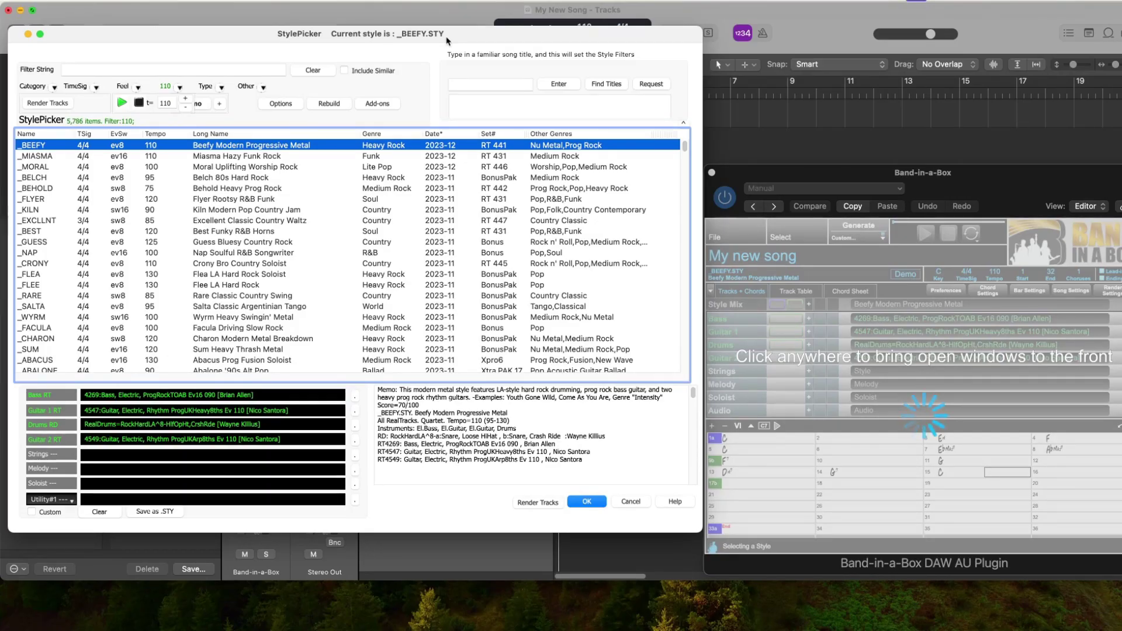
left_click(221, 105)
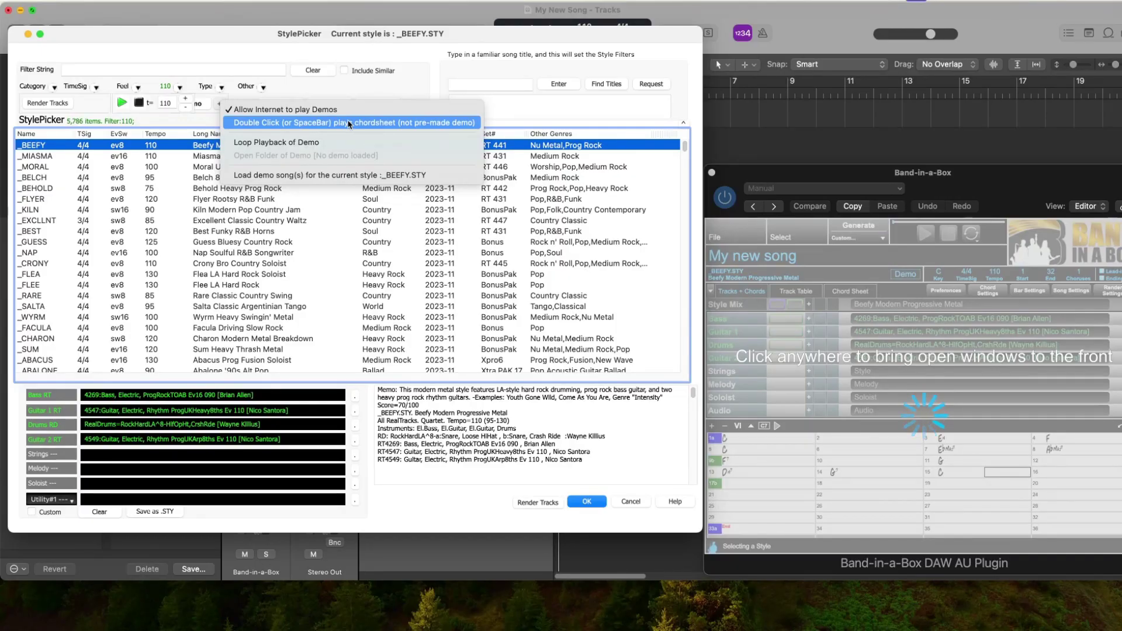
Step: Preview the _FLYER, _GUESS, _FLEA and _FACULA demos, ending on _FACULA, then stop playback
left_click(345, 86)
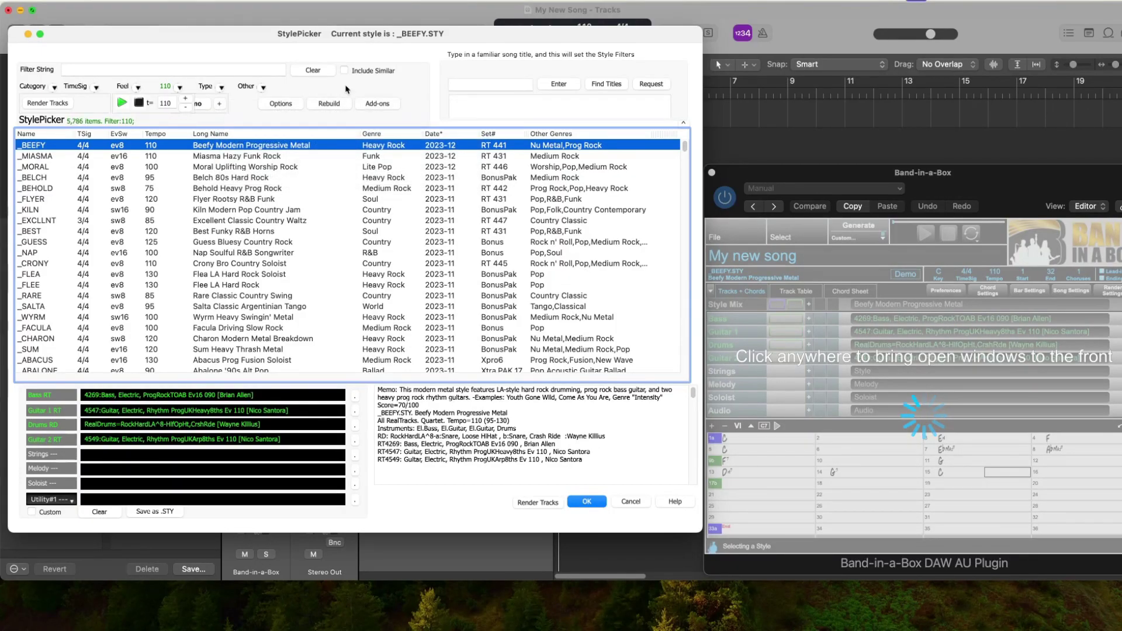
double_click(261, 201)
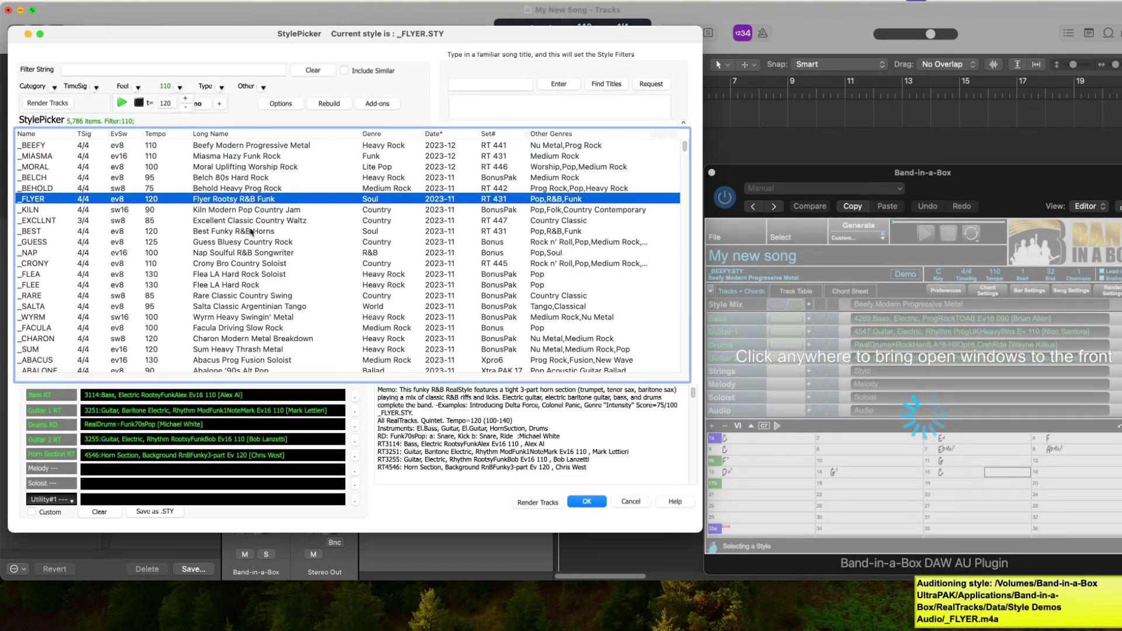
double_click(250, 242)
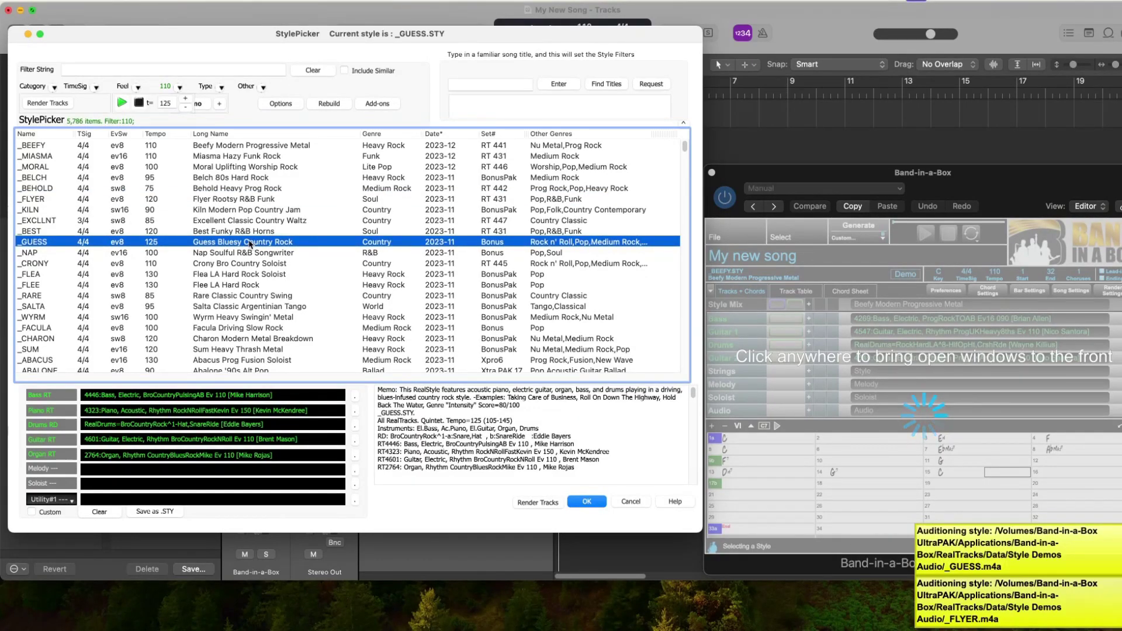
double_click(243, 278)
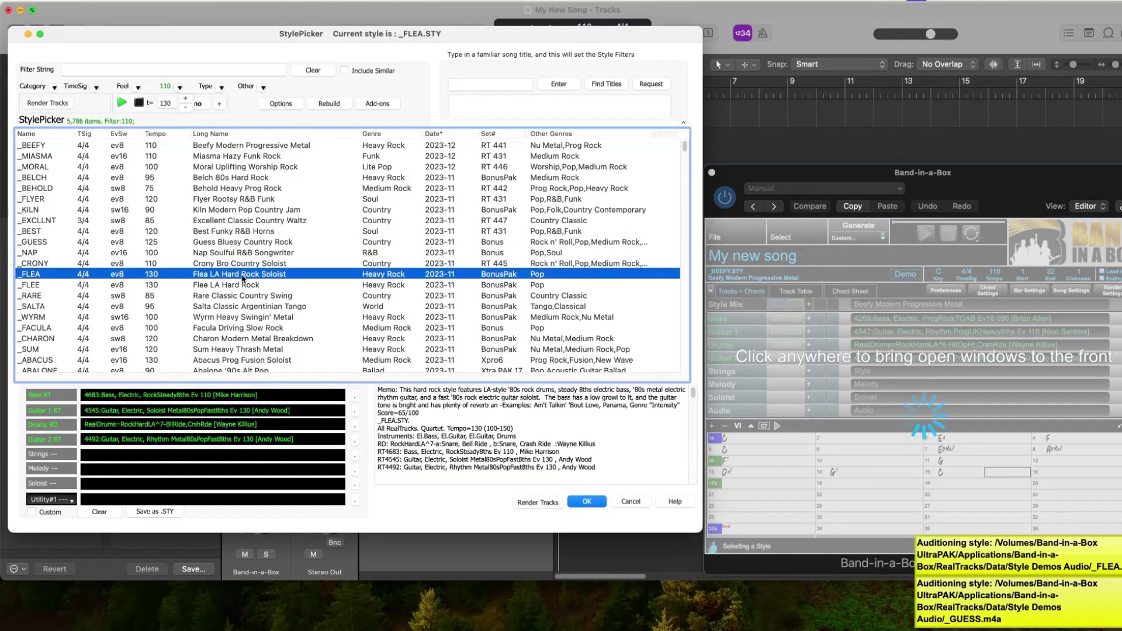
double_click(244, 328)
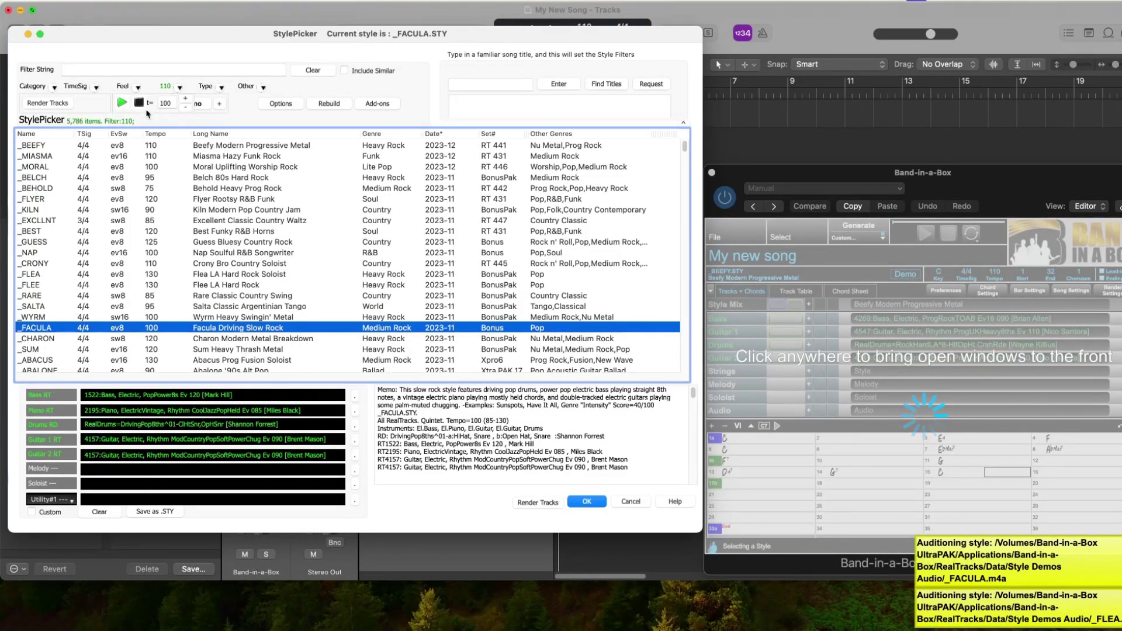
left_click(138, 103)
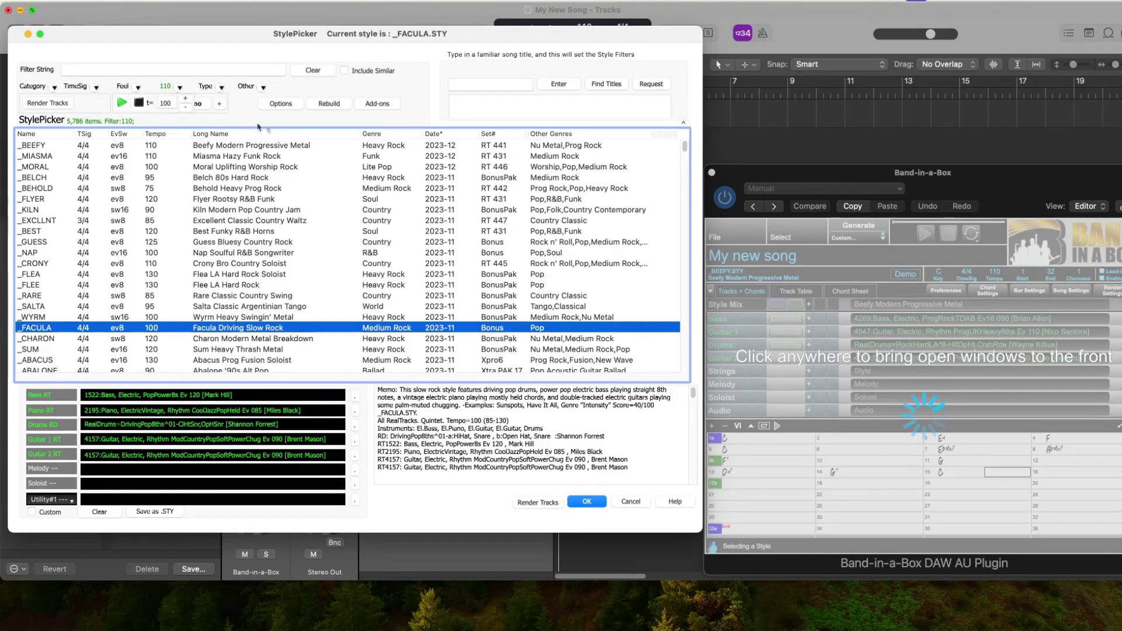
Step: Make _FLYER.STY, Flyer Rootsy R&B Funk at tempo 120, the current style
left_click(221, 104)
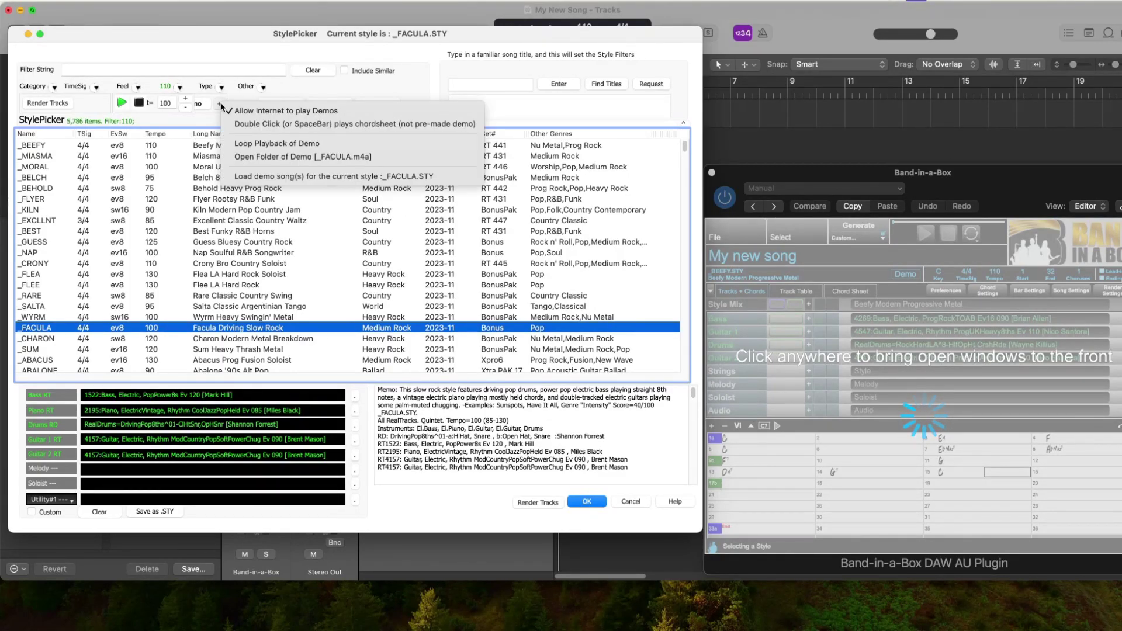
left_click(380, 124)
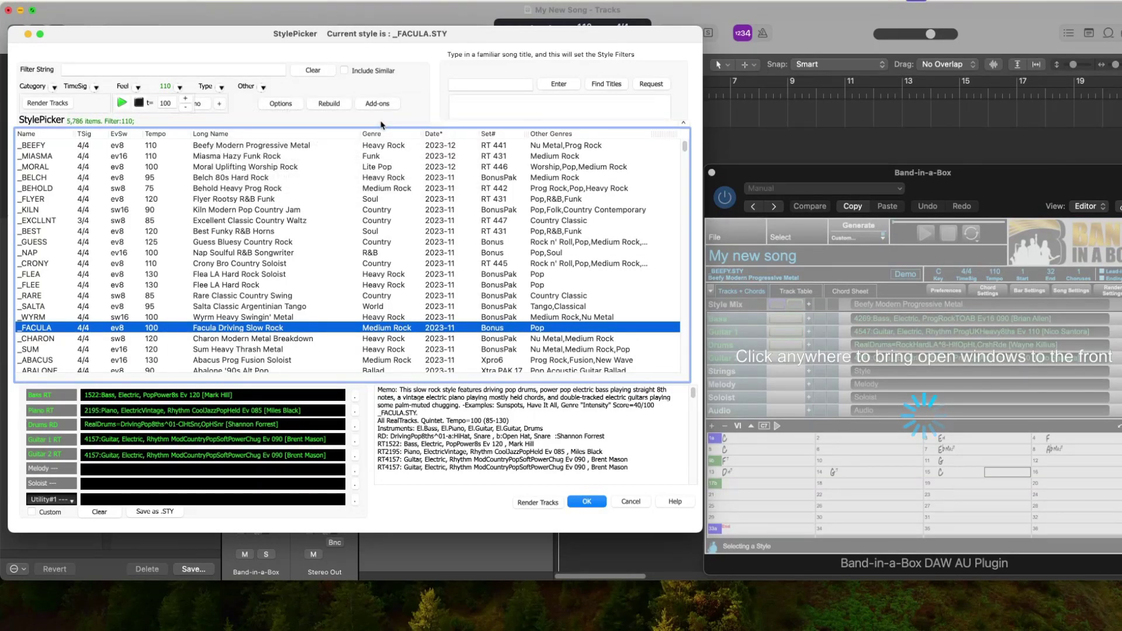
left_click(253, 200)
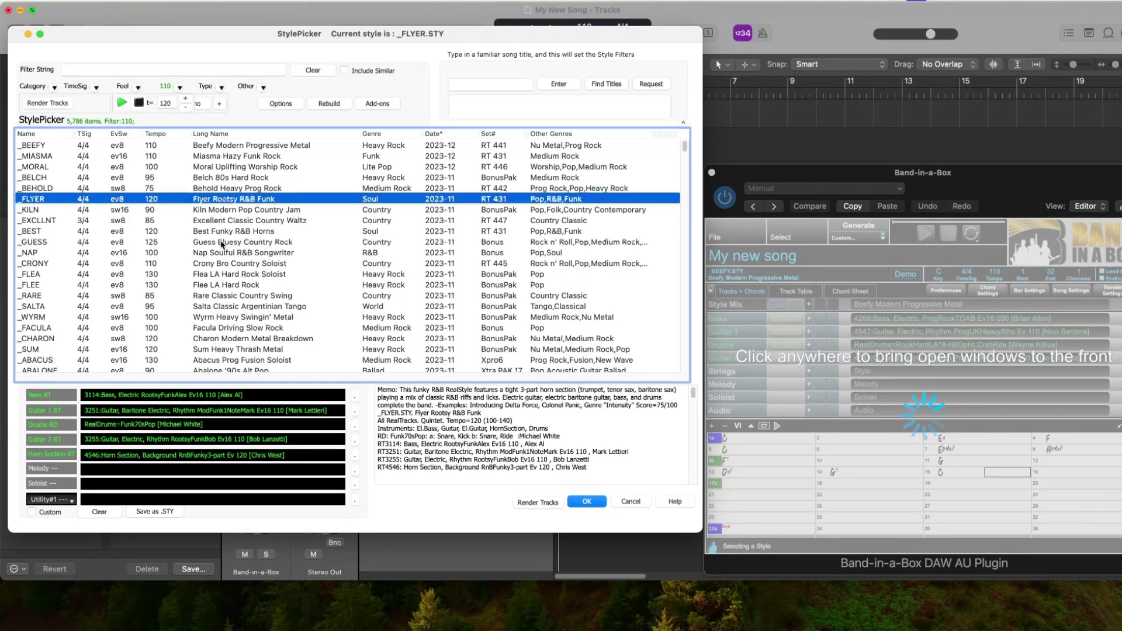
Step: Select _GUESS, then _FLEA, then _FACULA as the current style
left_click(222, 242)
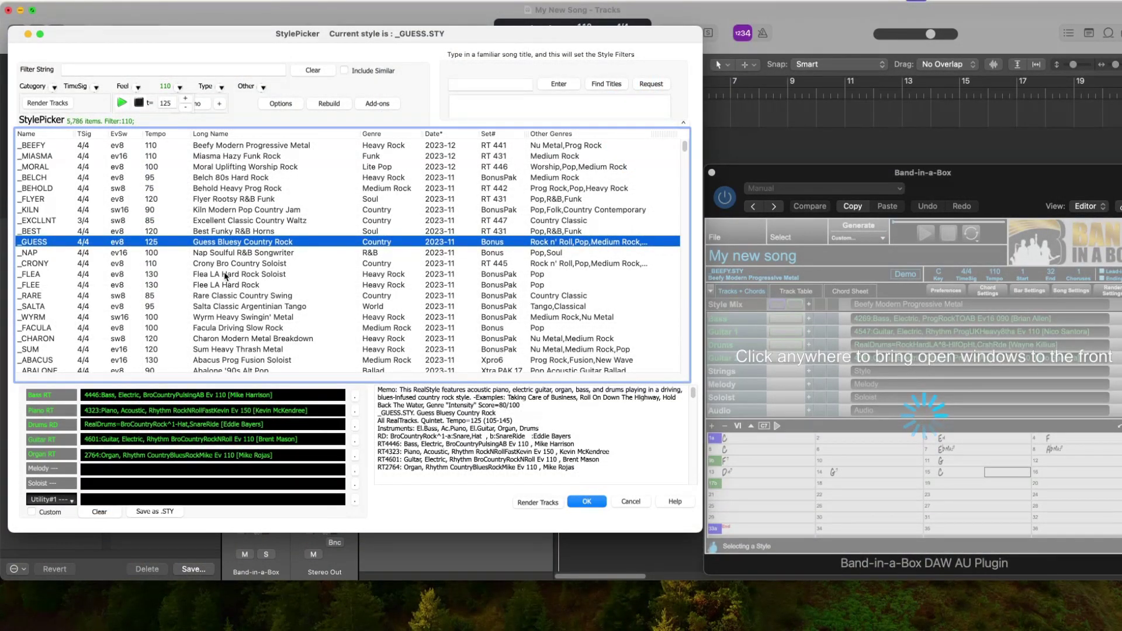
left_click(225, 274)
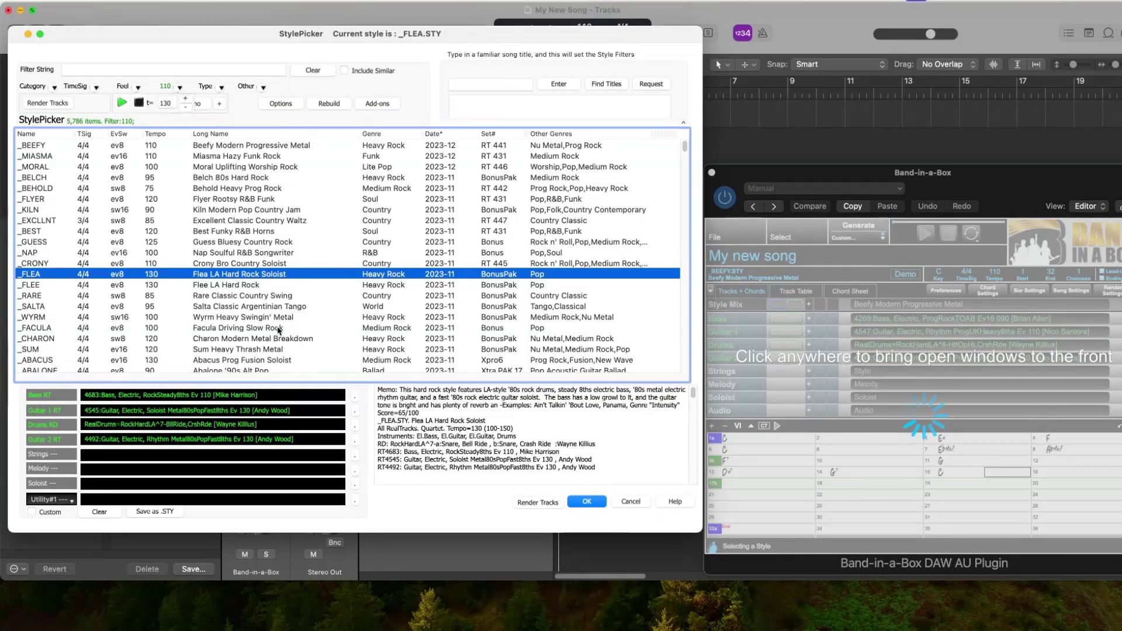
left_click(279, 329)
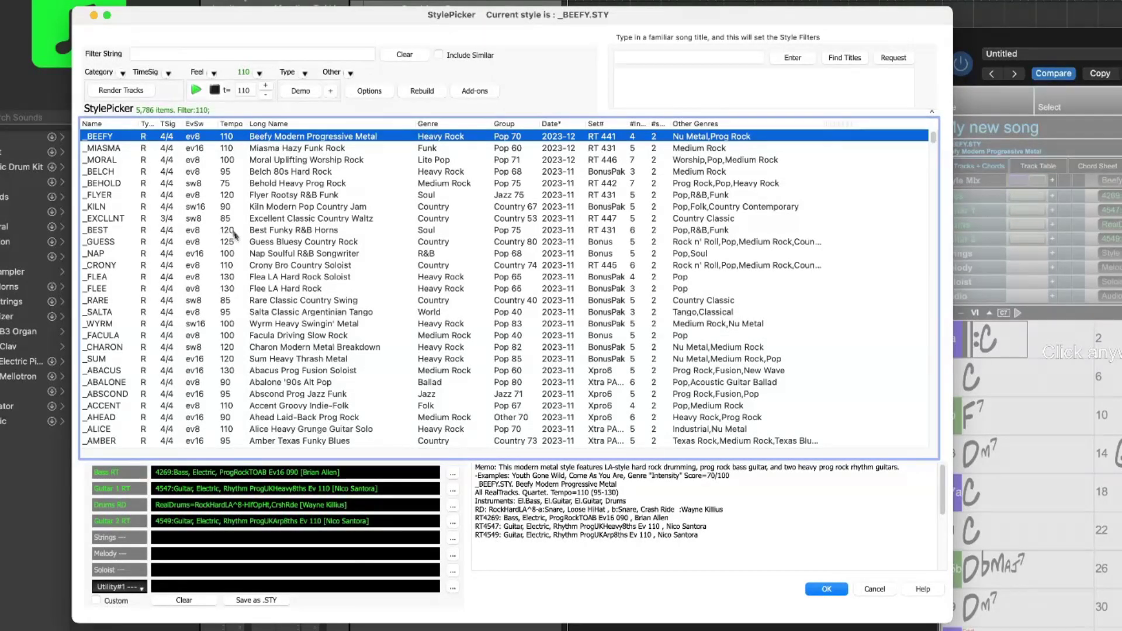
Step: Select the _FACULA row so Facula Driving Slow Rock replaces _BEEFY as the current style
left_click(289, 336)
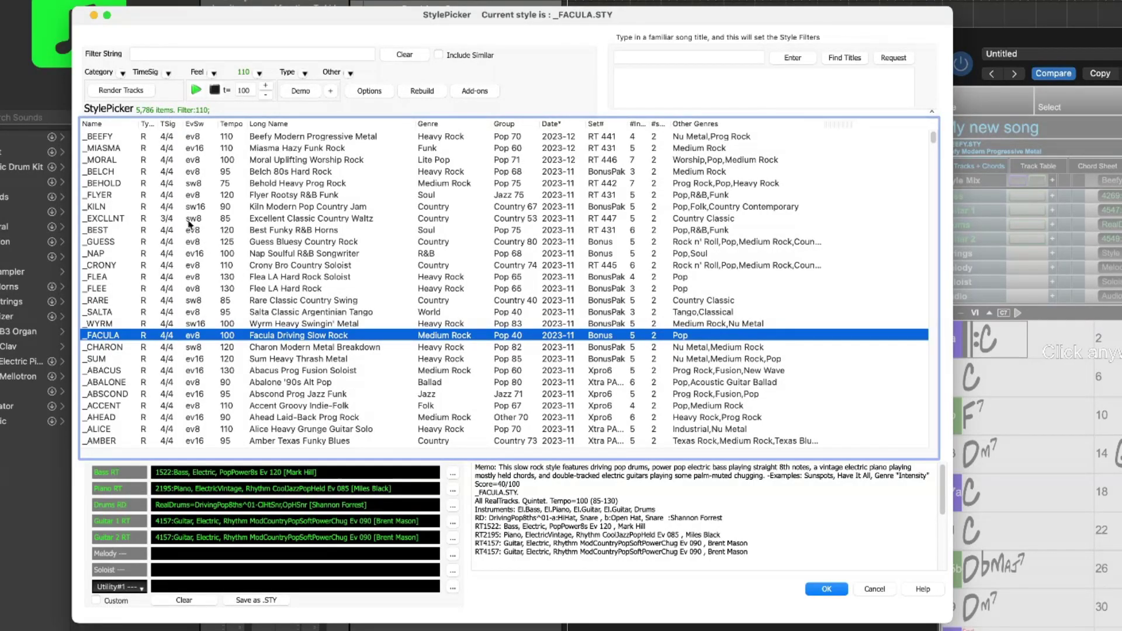
left_click(135, 90)
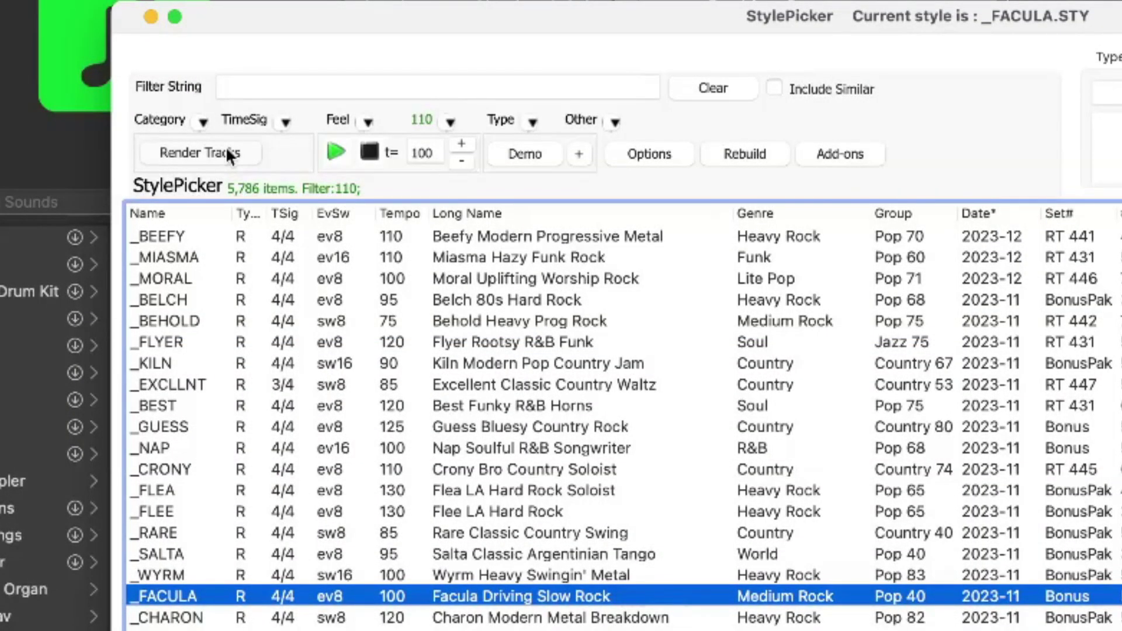
Step: Show the render file types with .WAV Files, .WAV Master, RealCharts and Render to .WAV checked
left_click(227, 153)
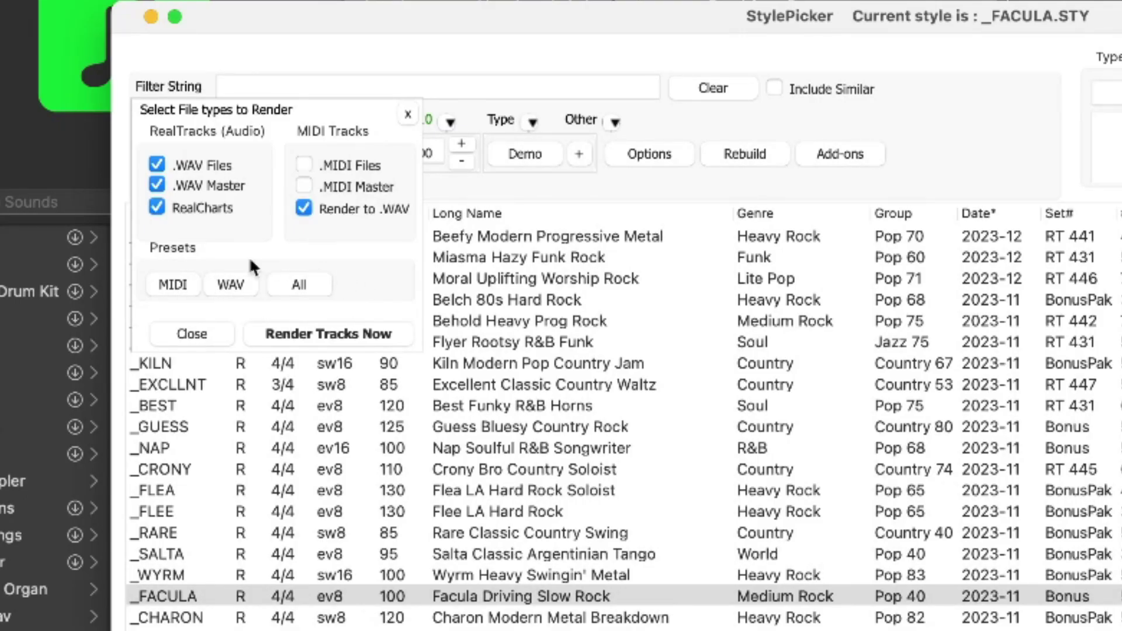
Step: Try the MIDI and WAV presets, then check all six render file types
left_click(171, 285)
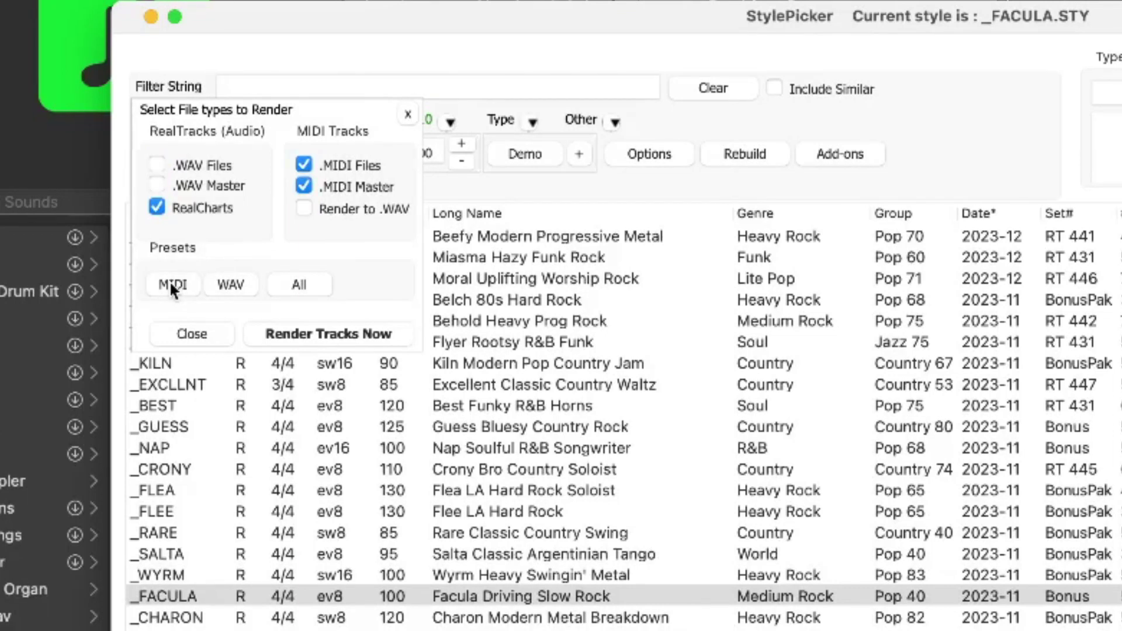
left_click(228, 286)
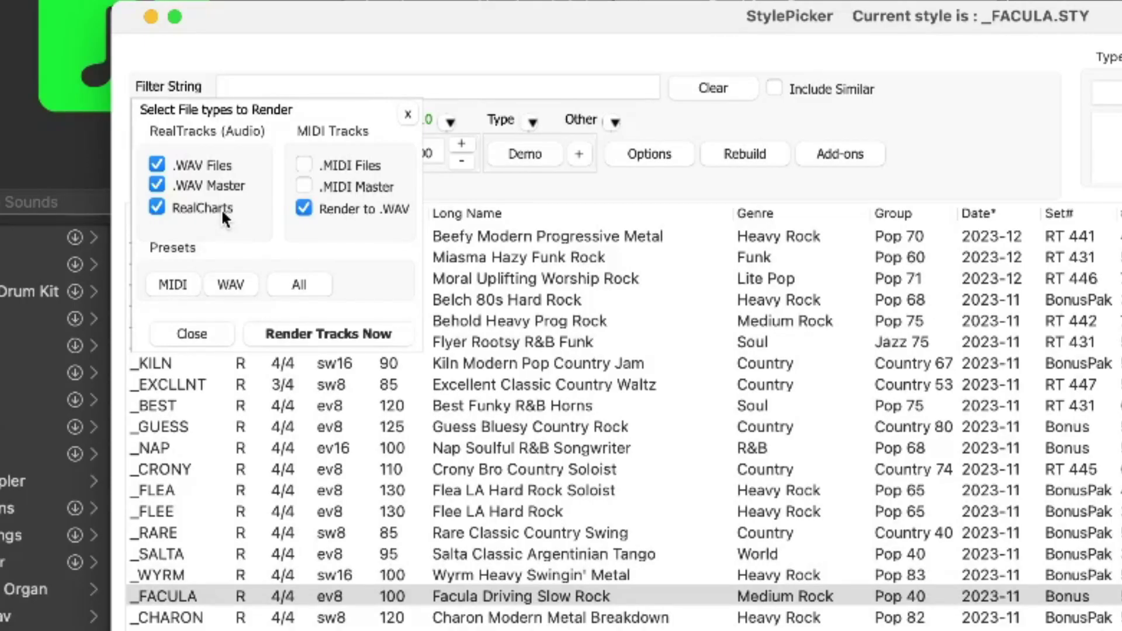
left_click(307, 283)
Step: Render the Facula tracks, add Drums and Guitar 1 audio to Logic, and insert the plugin in Pro Tools
left_click(328, 332)
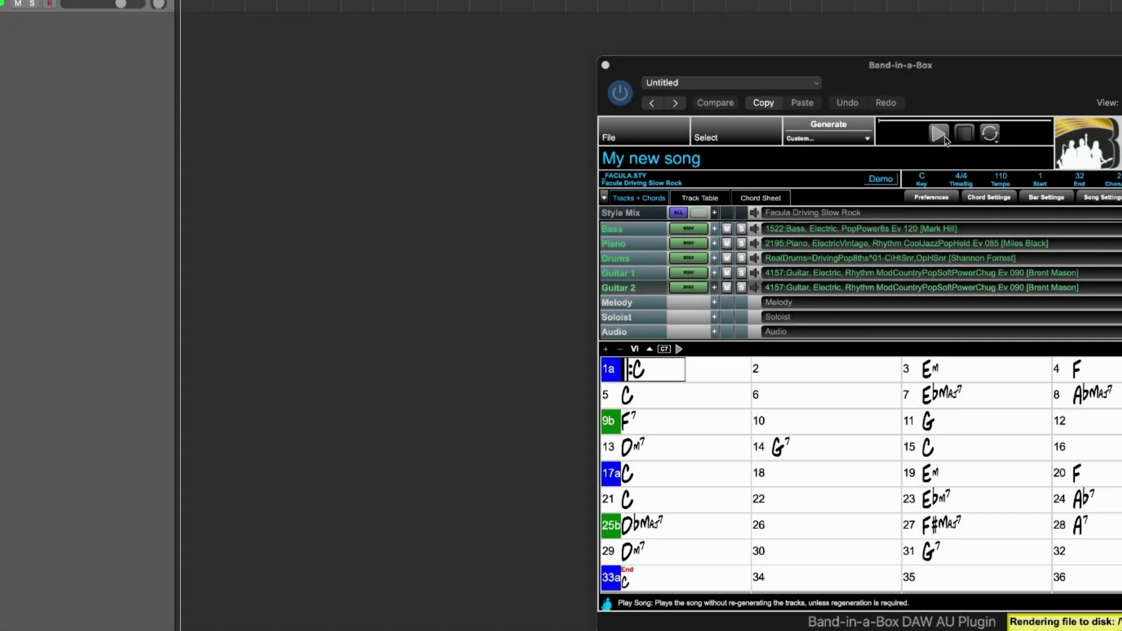
left_click(939, 134)
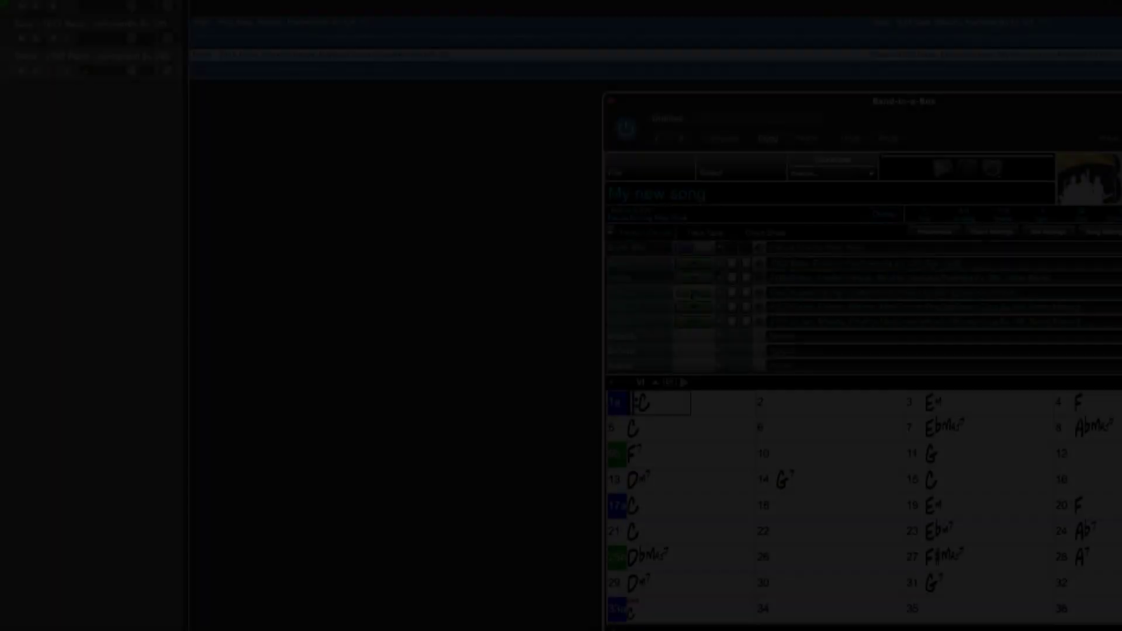
left_click_drag(694, 292, 193, 102)
left_click_drag(696, 312, 405, 214)
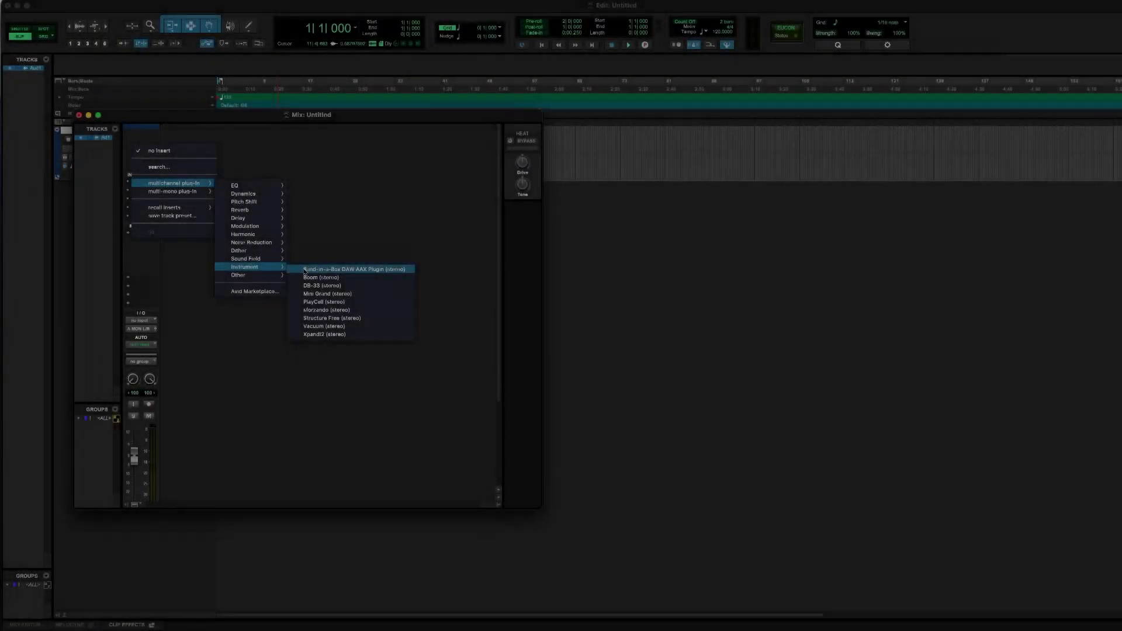
left_click(306, 273)
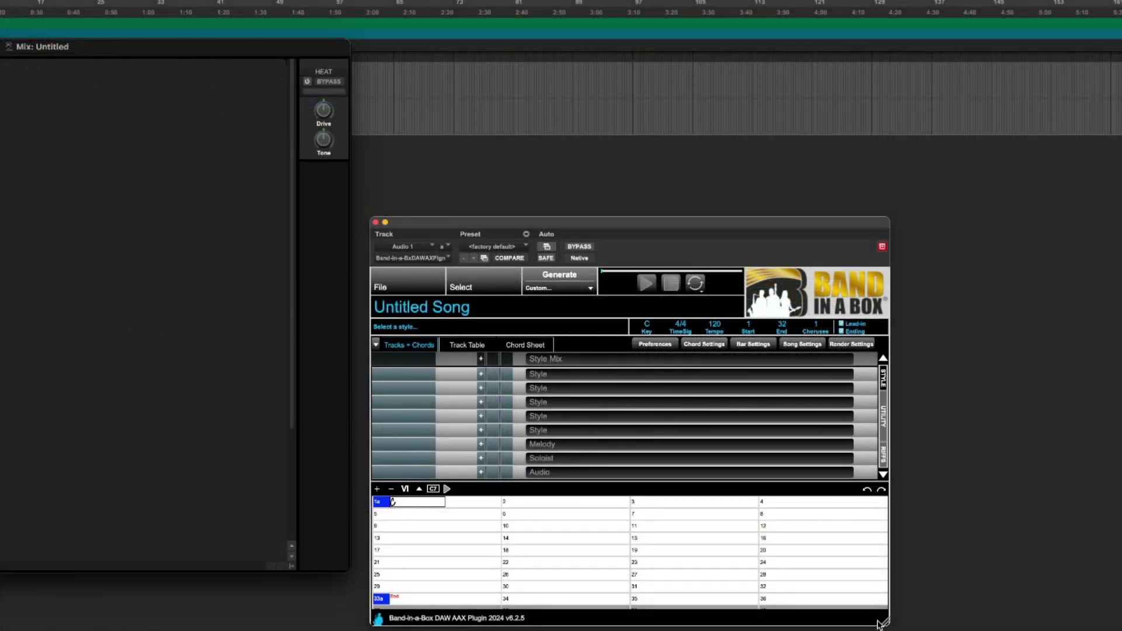
Step: Load the chords from violet.mid in the Tutorials folder into the chord sheet
left_click(421, 292)
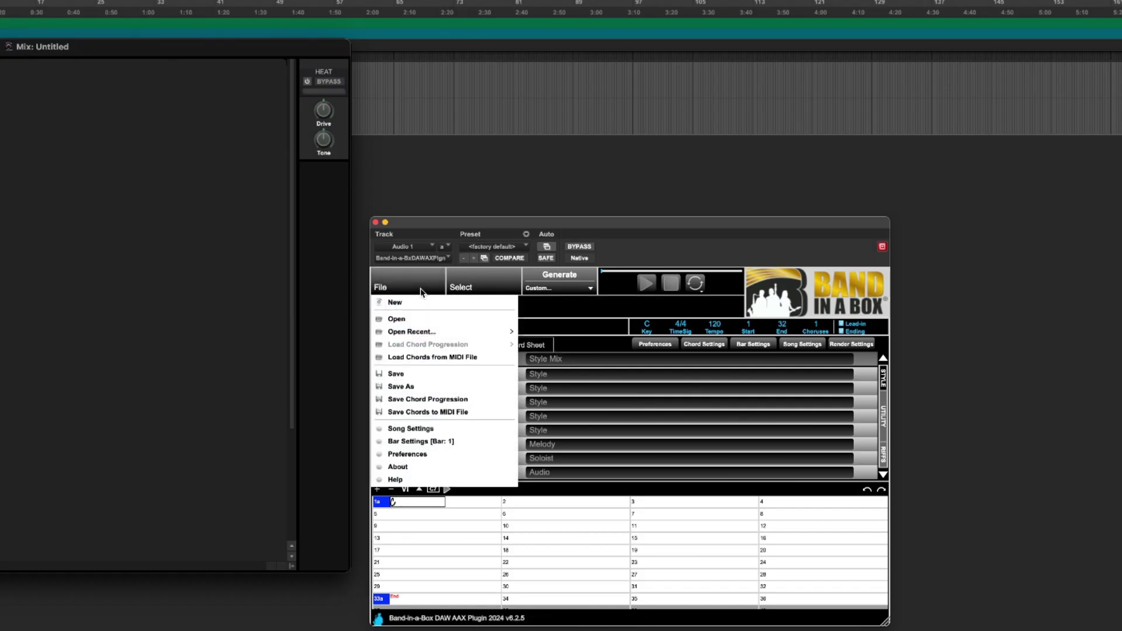
left_click(433, 359)
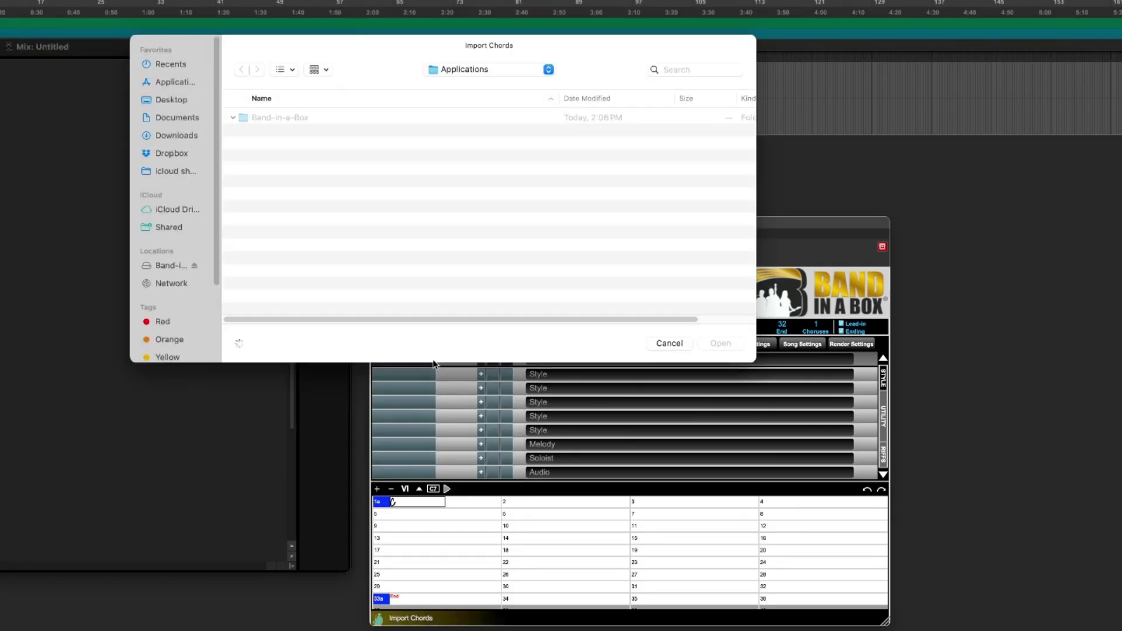
scroll(382, 277, "down", 5)
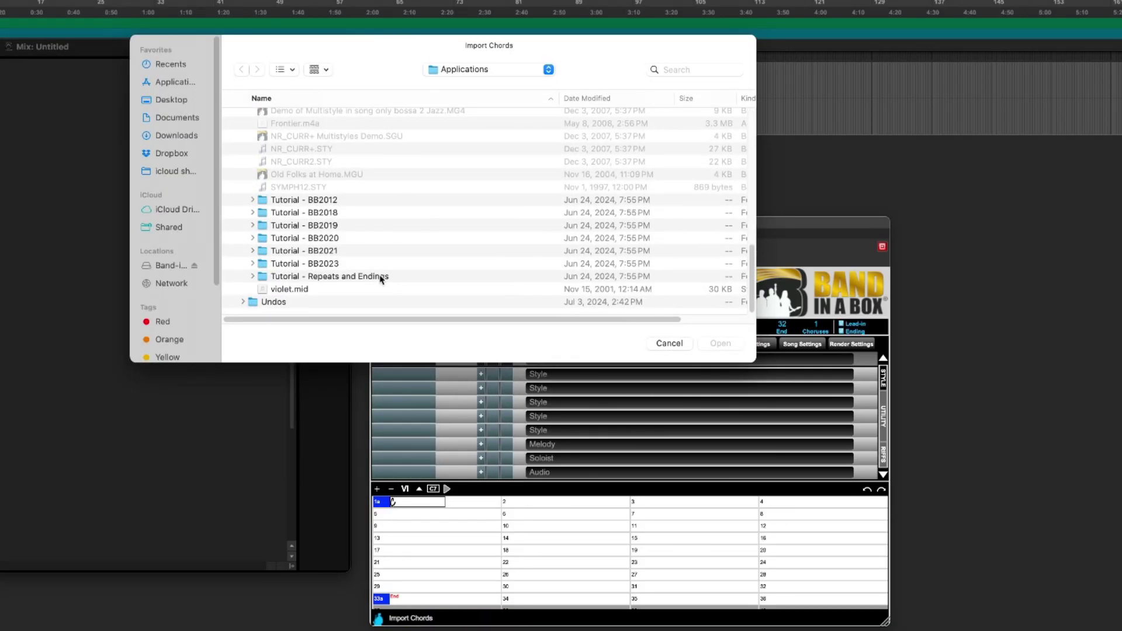
double_click(272, 289)
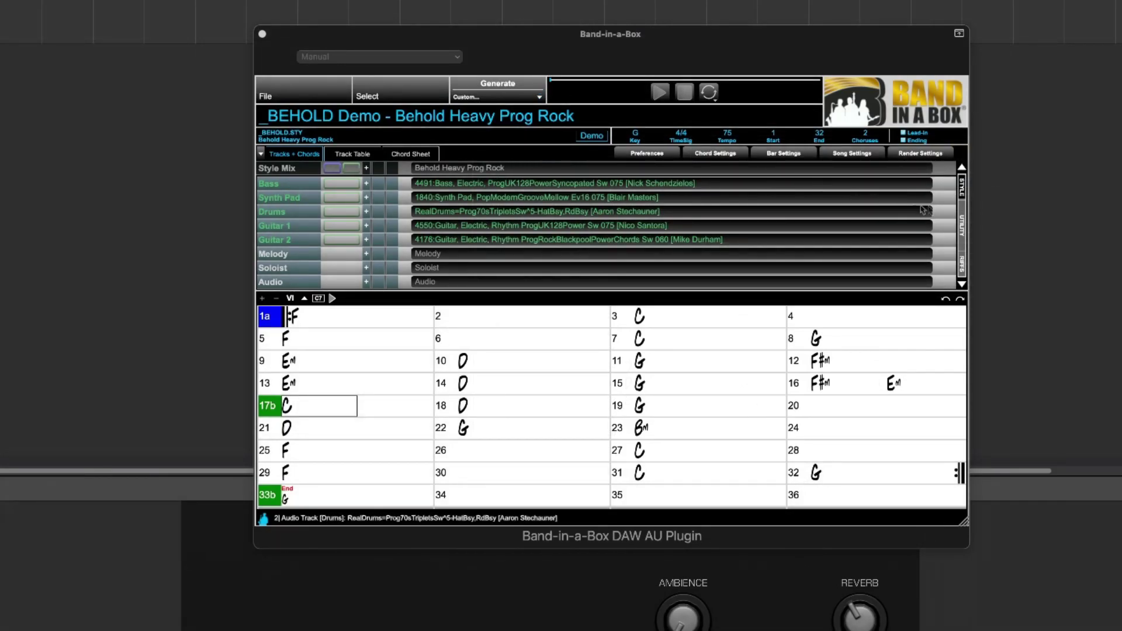
Step: Show the utility tracks and open Chord Settings for the C chord at bar 17b
left_click(962, 218)
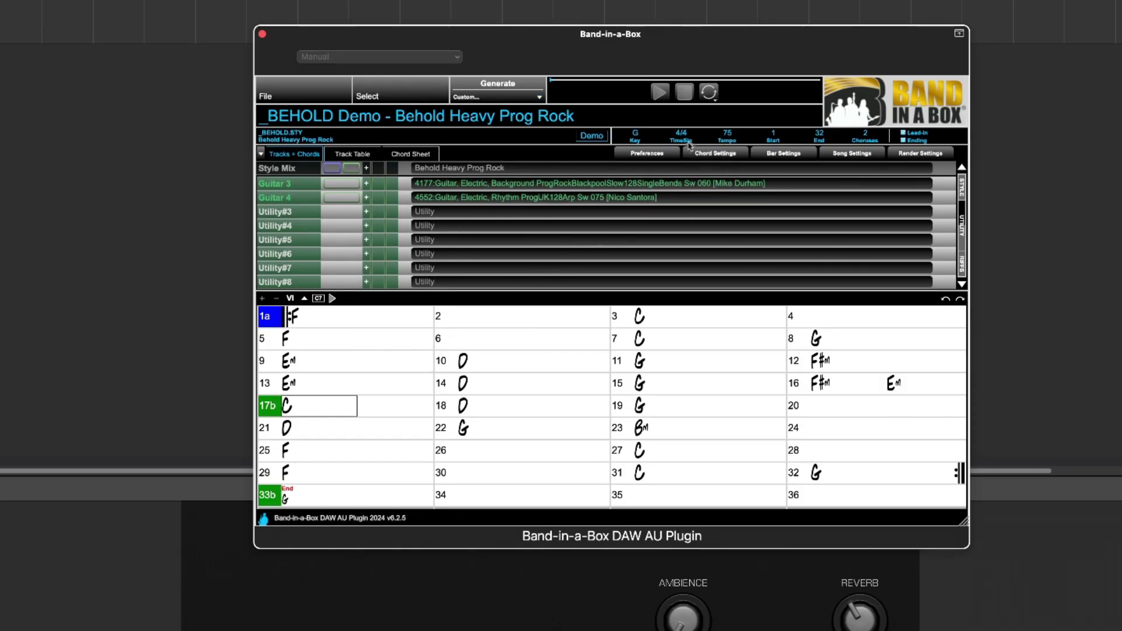
left_click(713, 154)
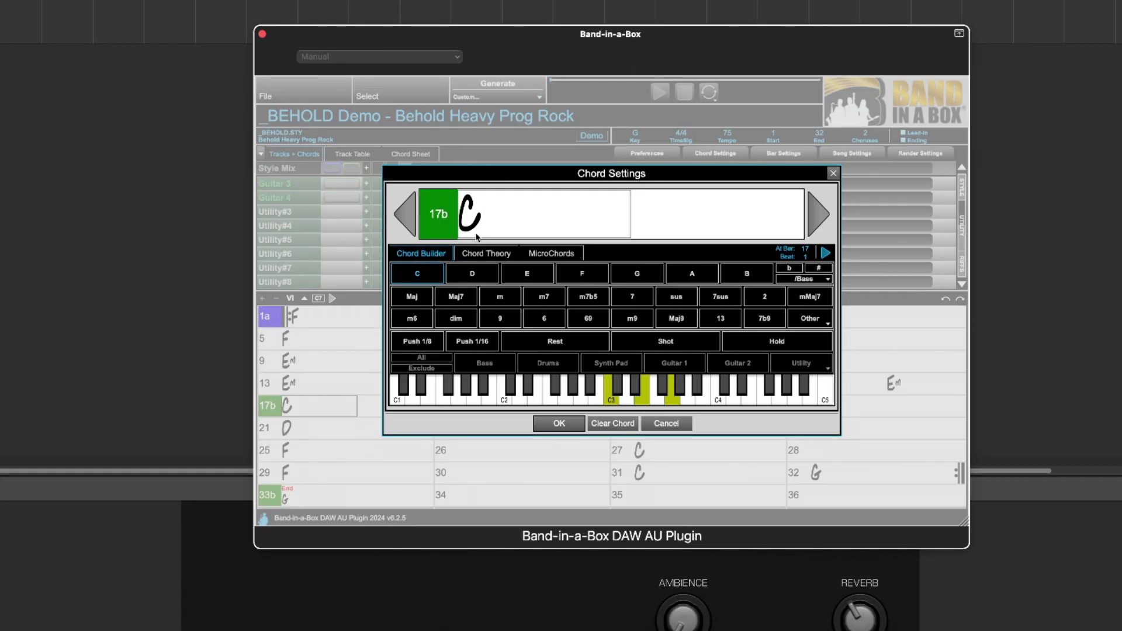
Step: Make bar 17b's C a rest excluding bass, drums and Guitar 3 (Utility #1), giving C.bdu1
left_click(550, 343)
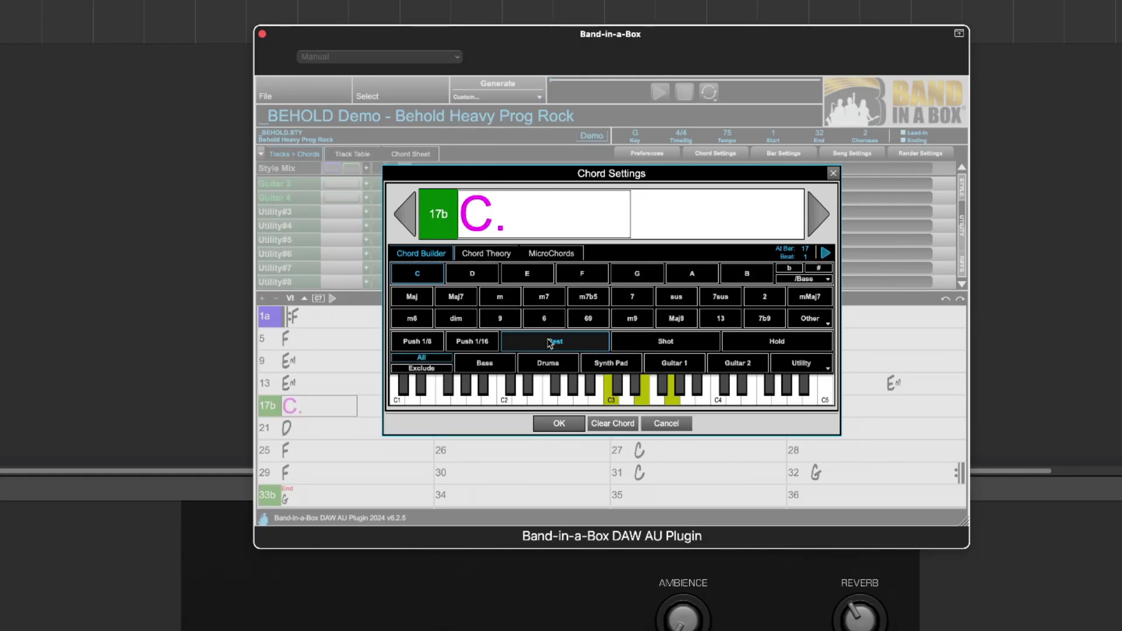
left_click(510, 364)
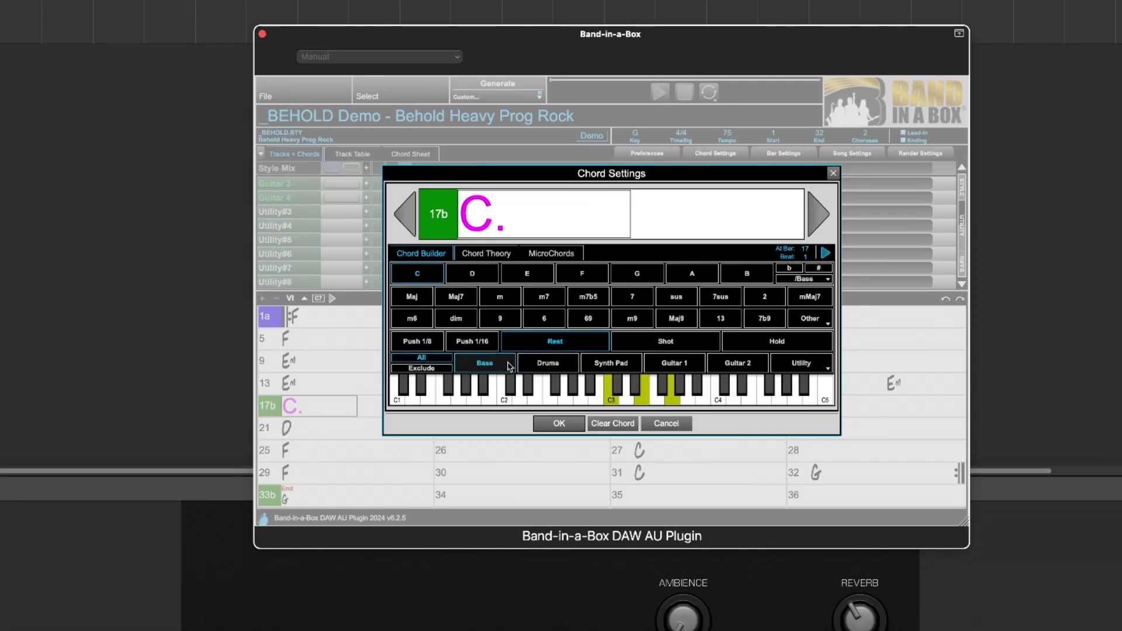
left_click(548, 364)
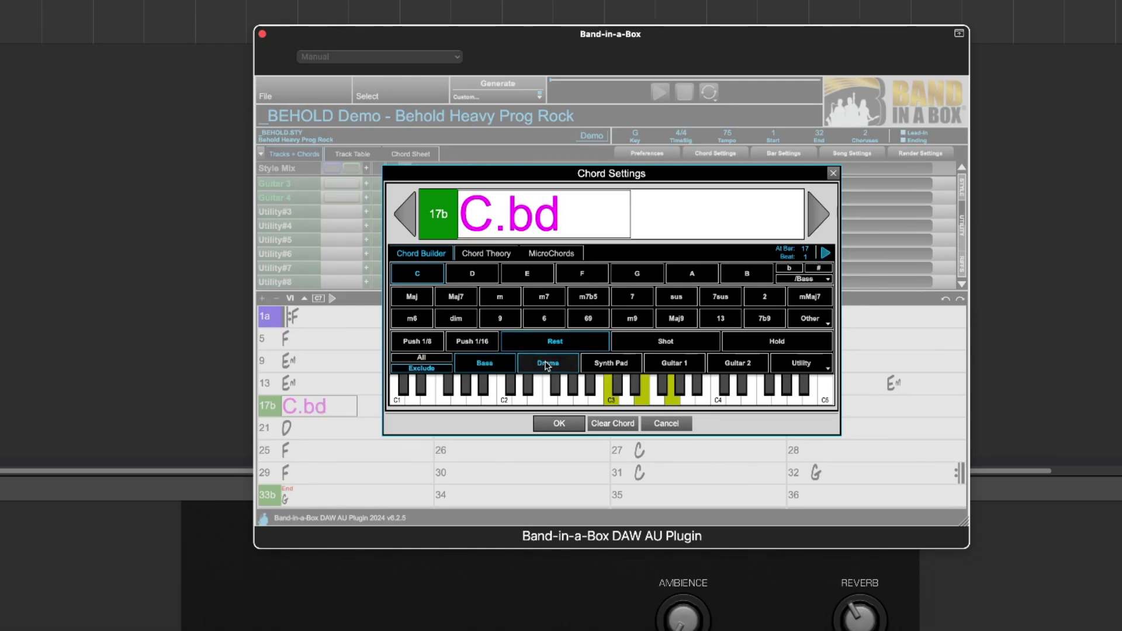
left_click(789, 370)
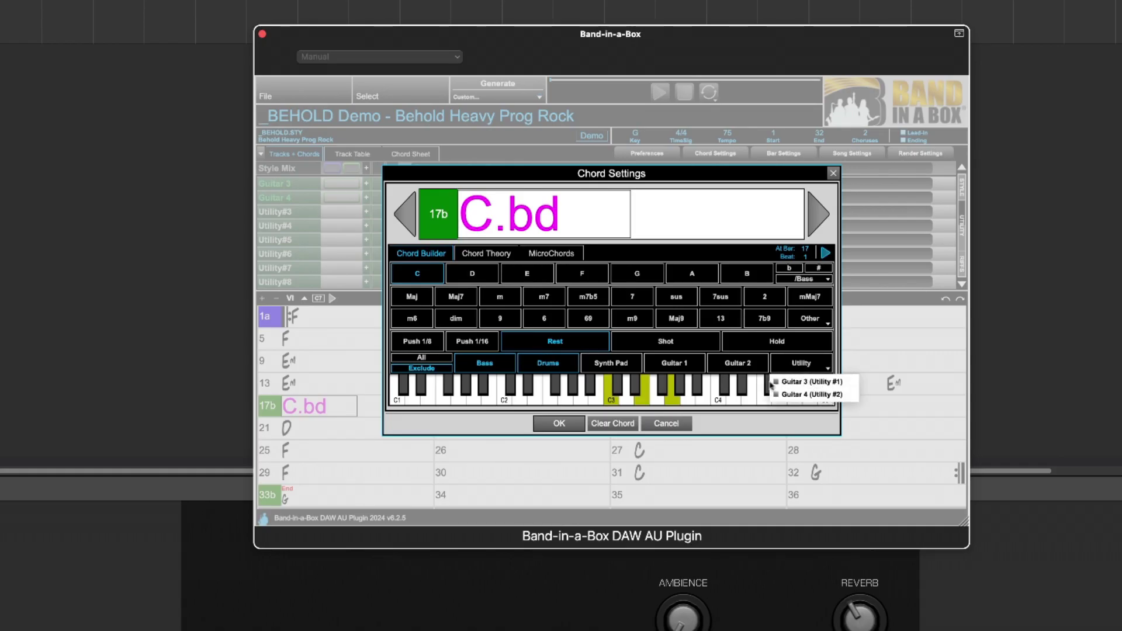
left_click(776, 382)
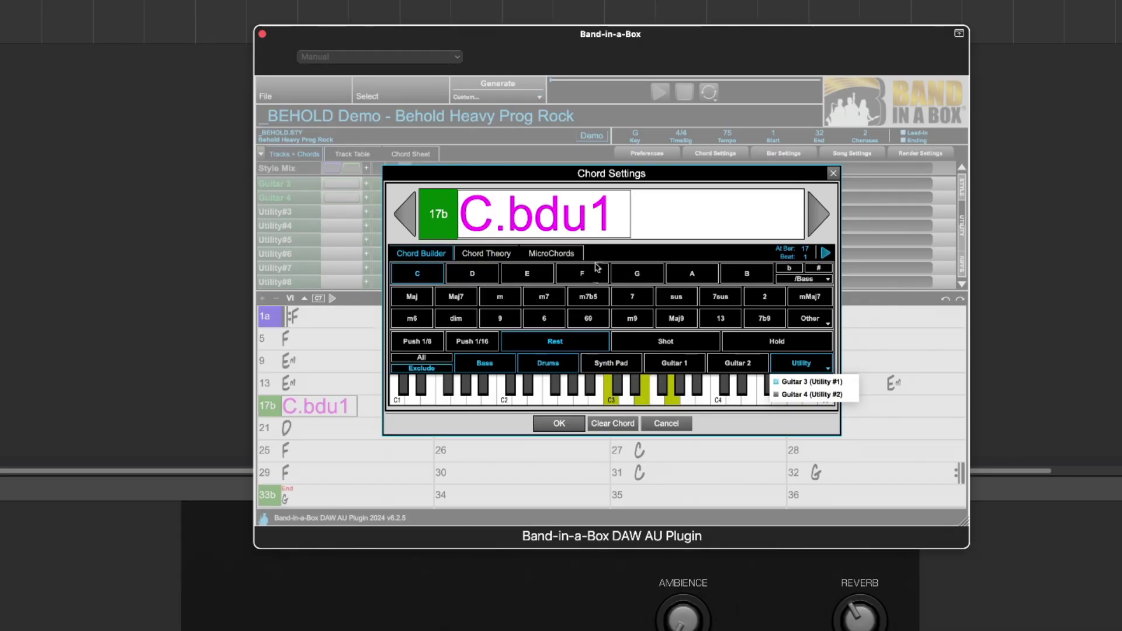
left_click(570, 426)
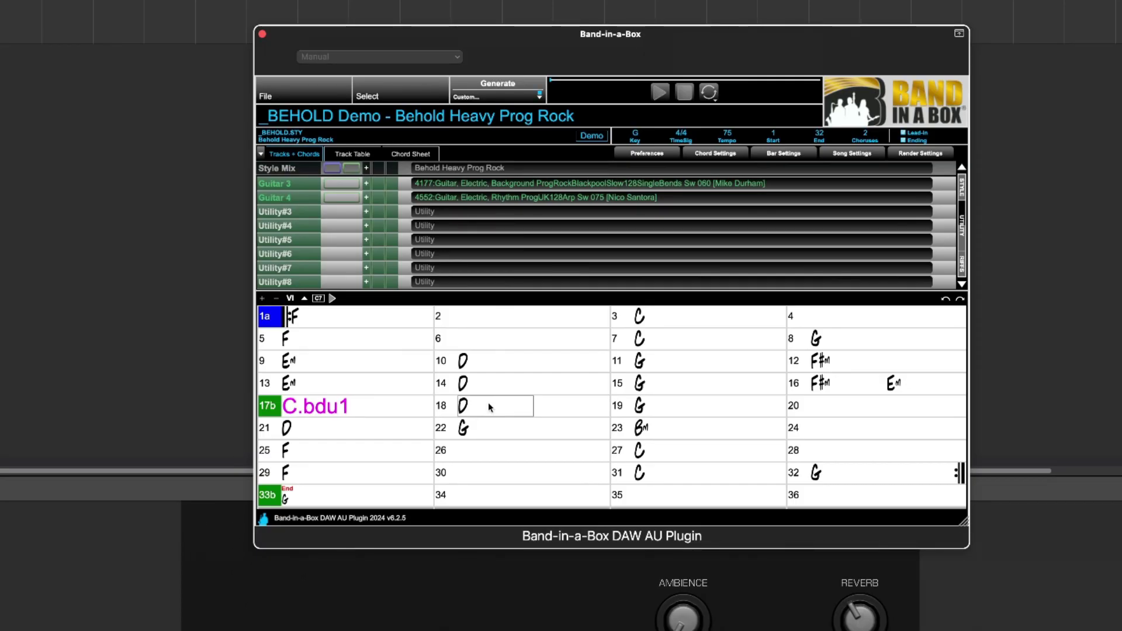
Step: Enter the rest D.bdu1 in bar 18 and the shot G..bdu1u2 in bar 19
type("bdu1")
key("Return")
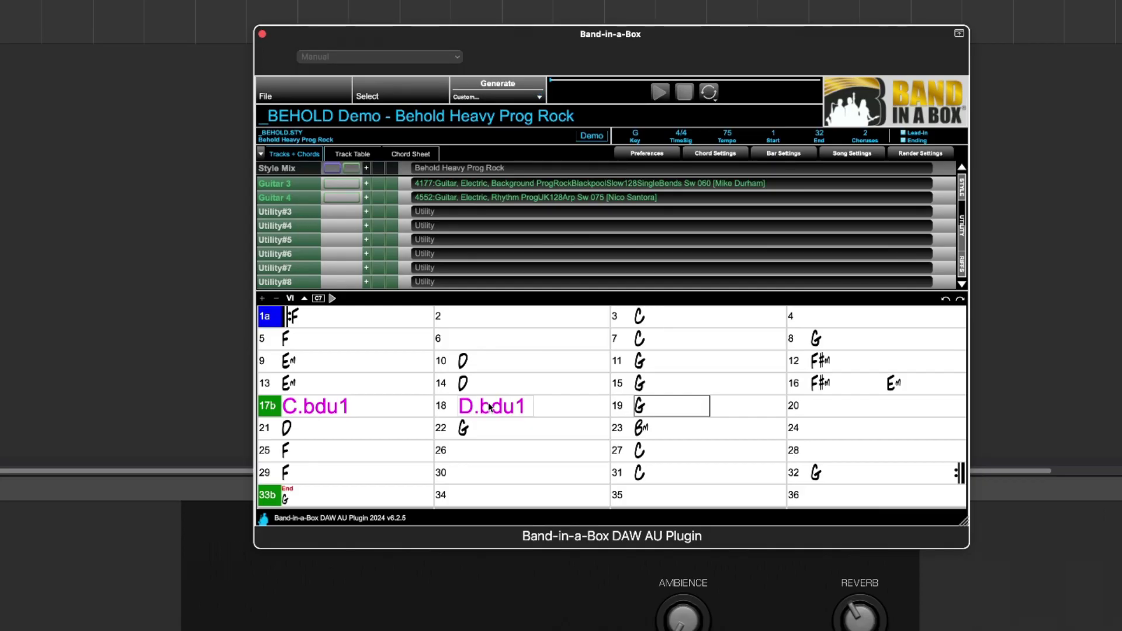
type("G..bd")
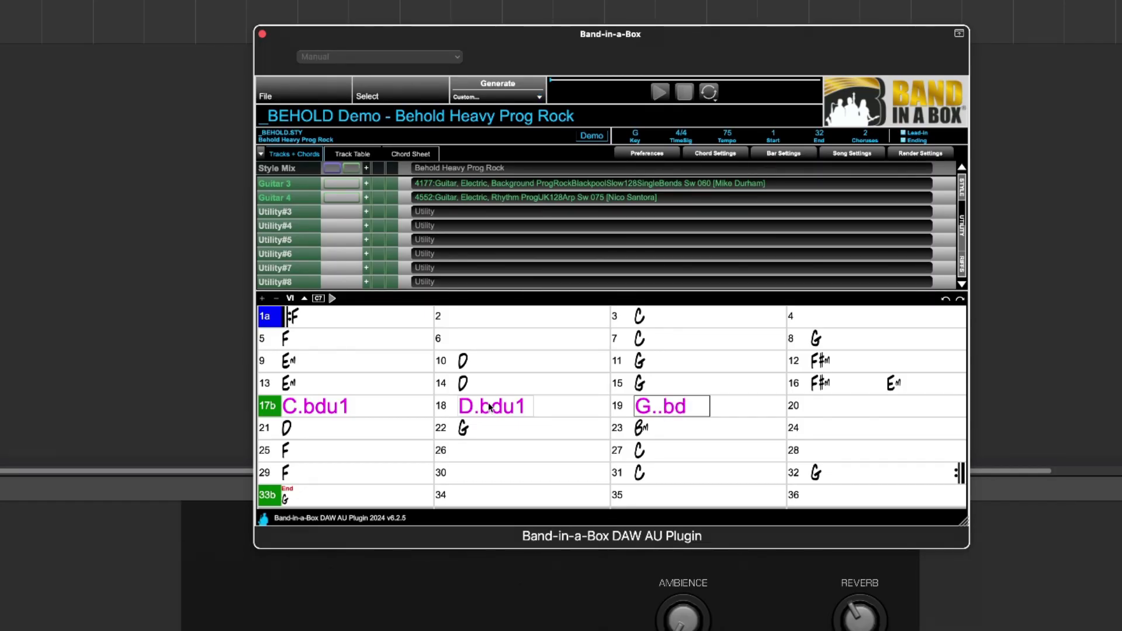
type("u1u")
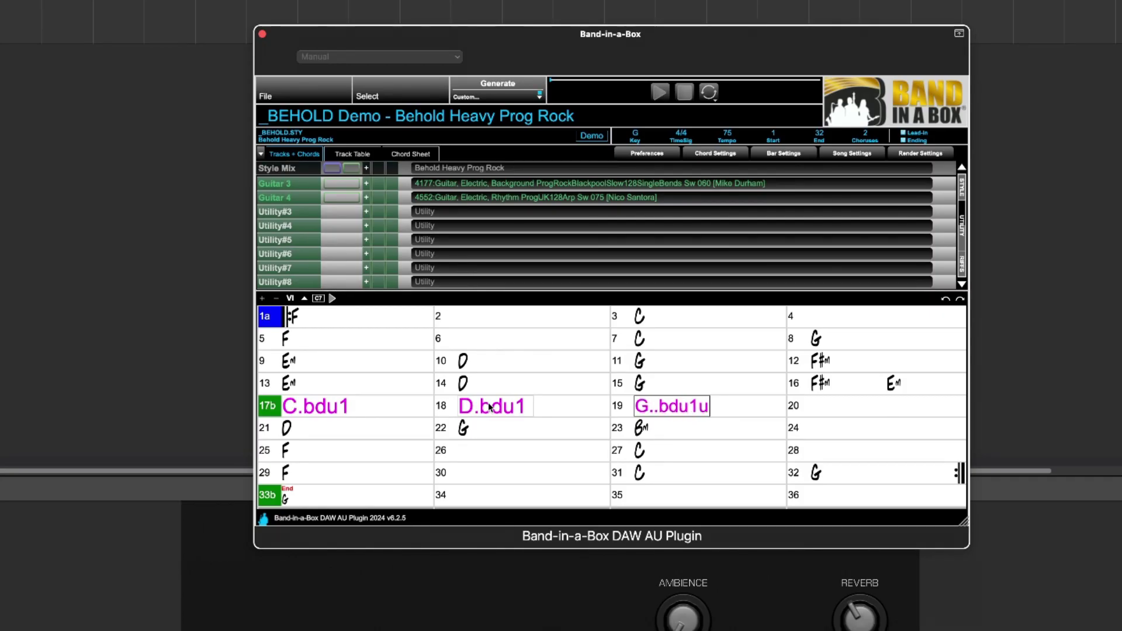
type("2")
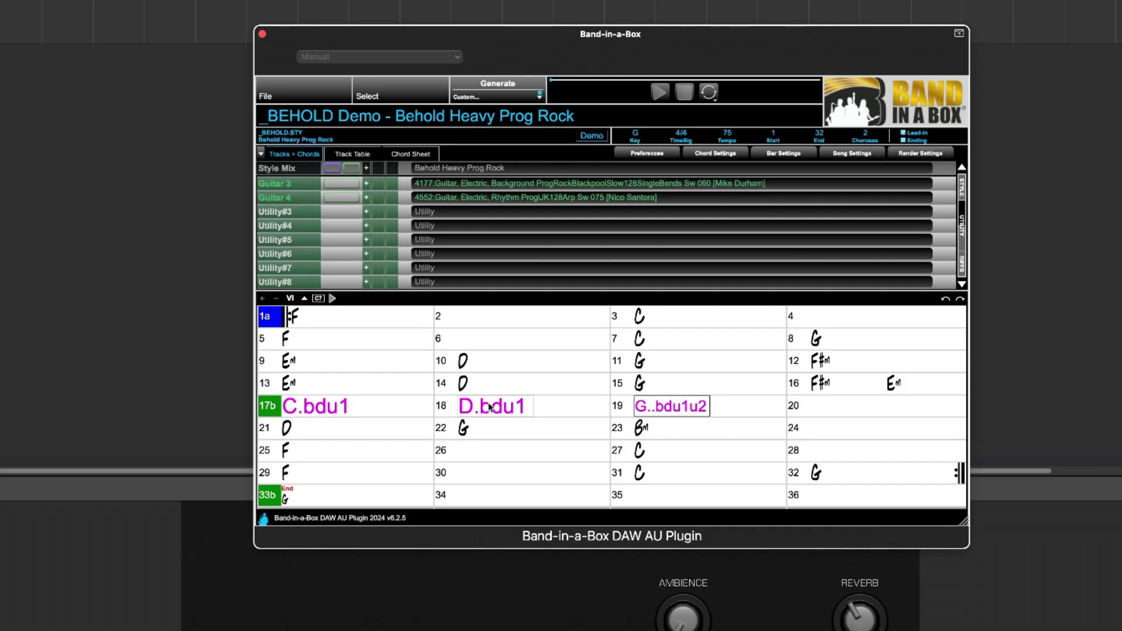
key("Return")
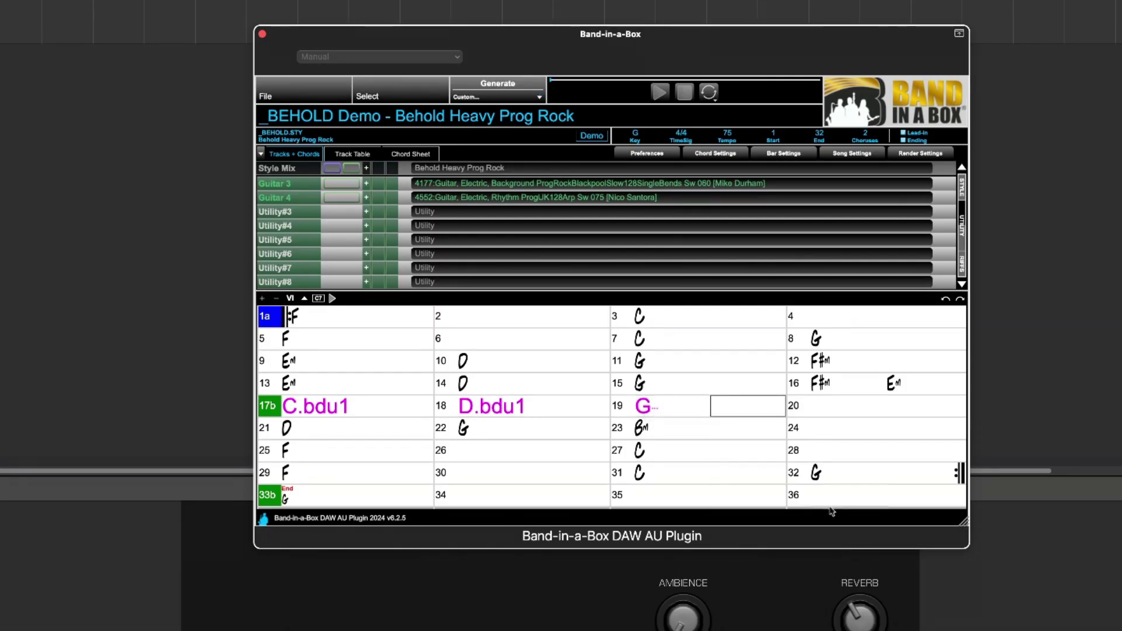
Step: Enlarge the plugin window, enter the hold G...bdu1u2 in bar 20, and regenerate all tracks
left_click_drag(963, 521, 1119, 549)
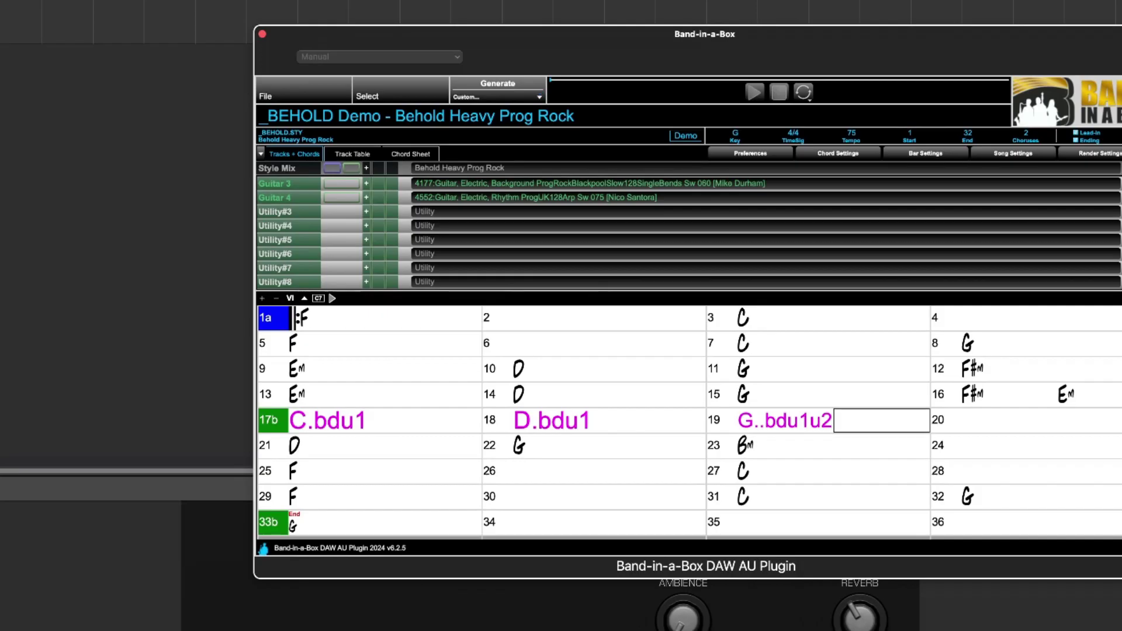
left_click(1010, 419)
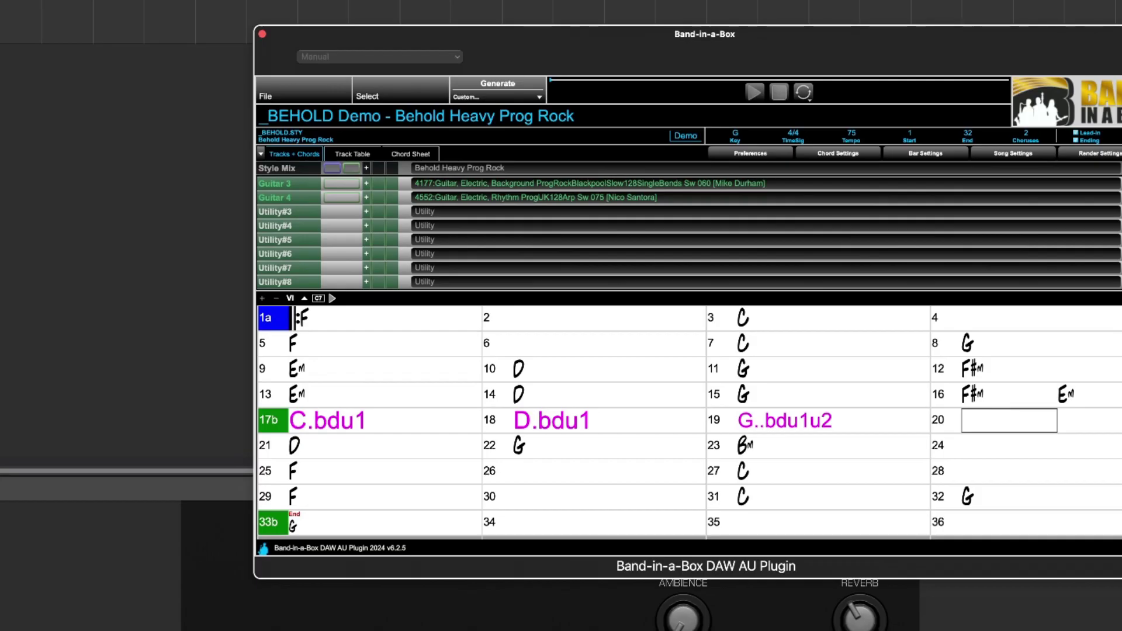
type("G...bd")
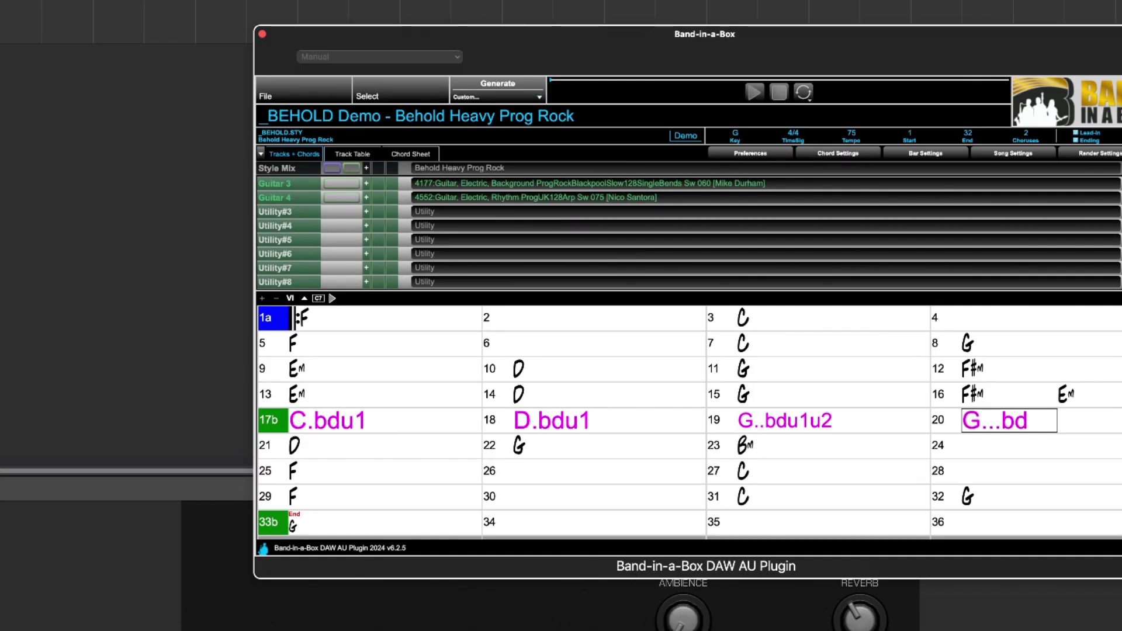
type("u1u2")
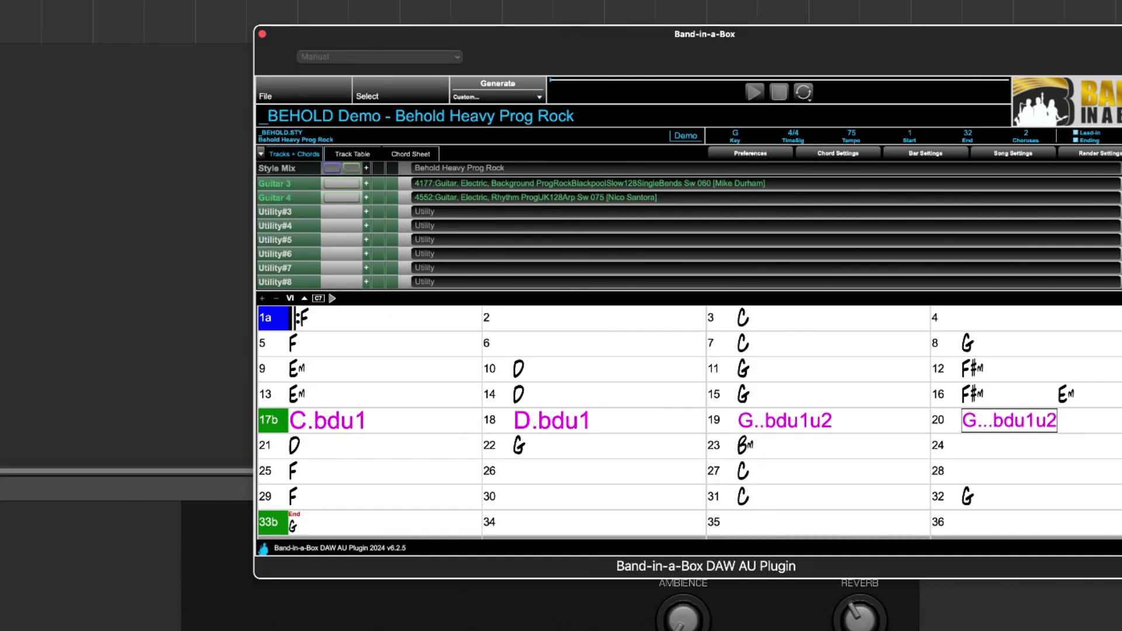
key("Return")
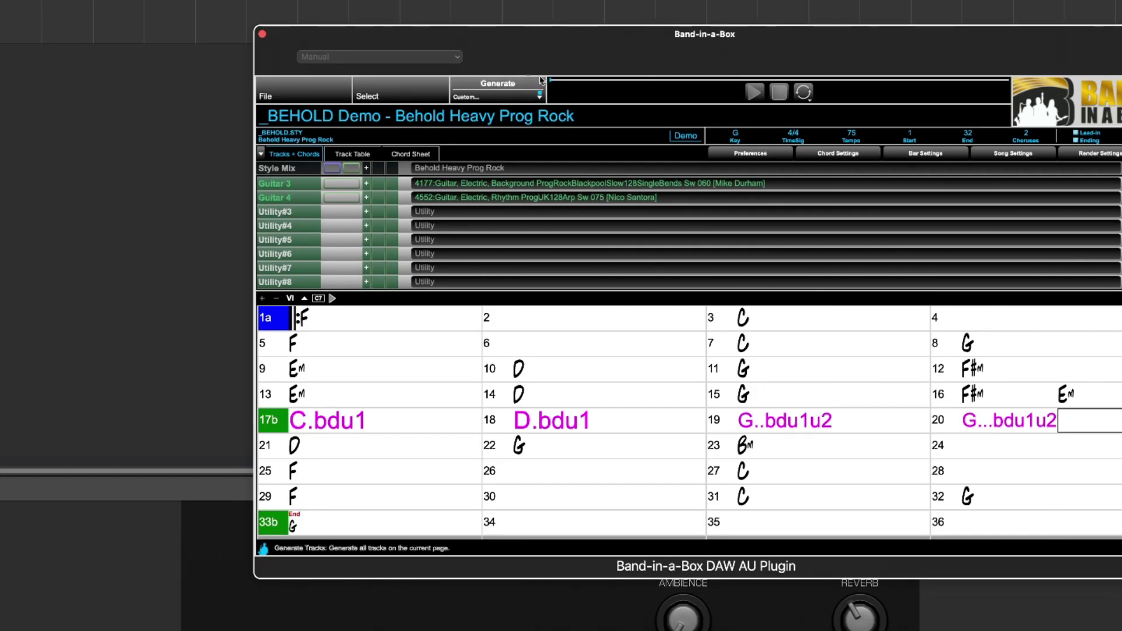
left_click(514, 87)
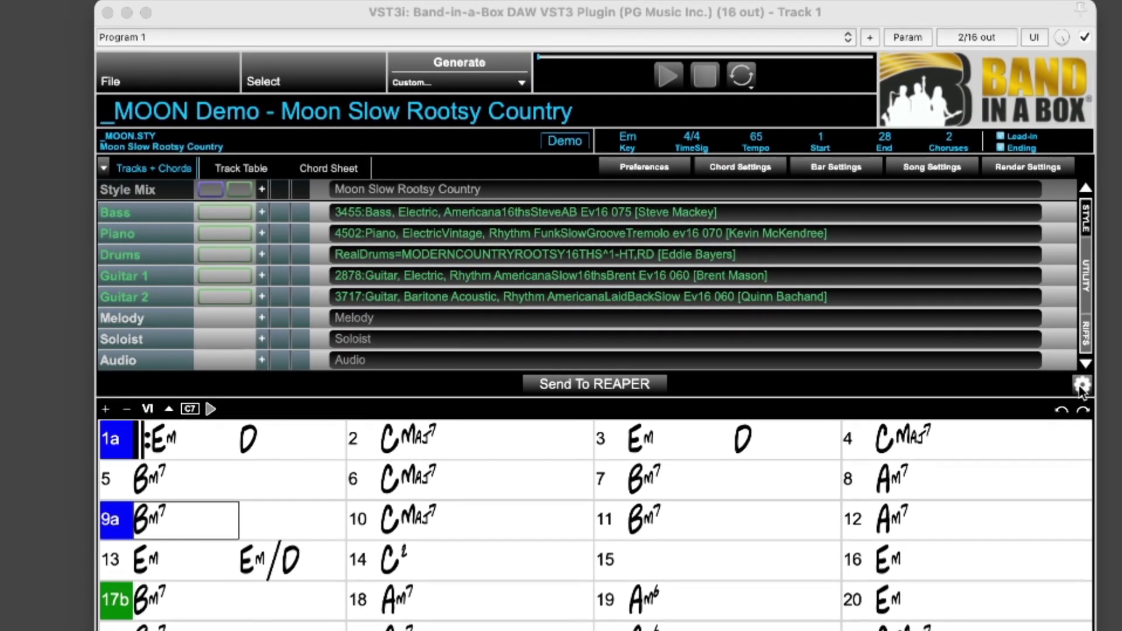
Step: Show the Send To REAPER options and send the Moon demo tracks into REAPER
left_click(1081, 386)
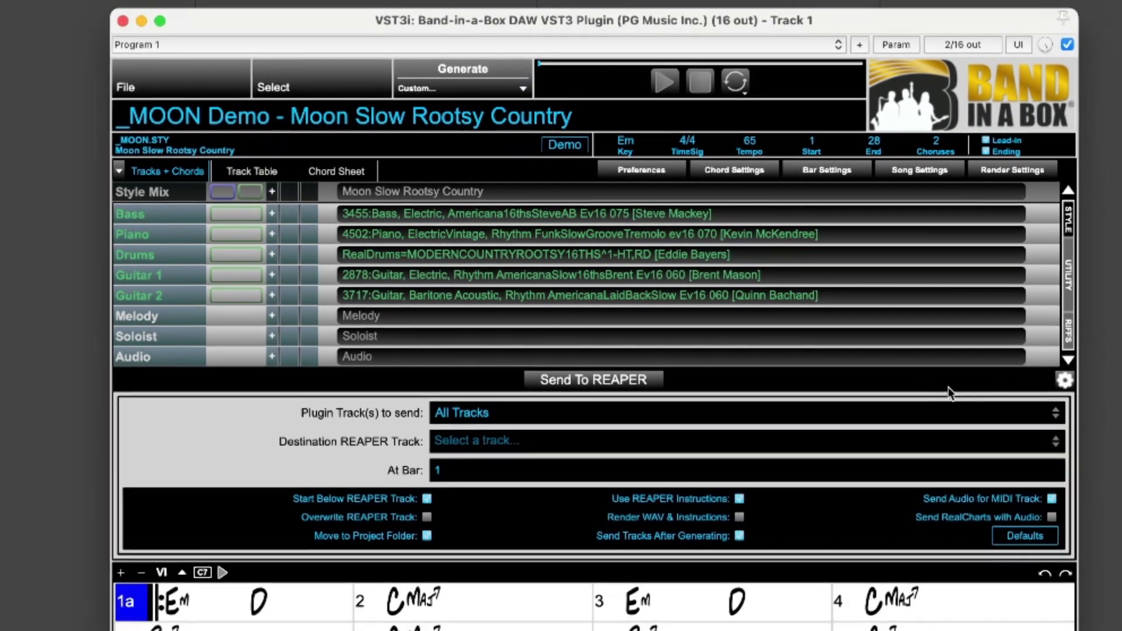
left_click(602, 386)
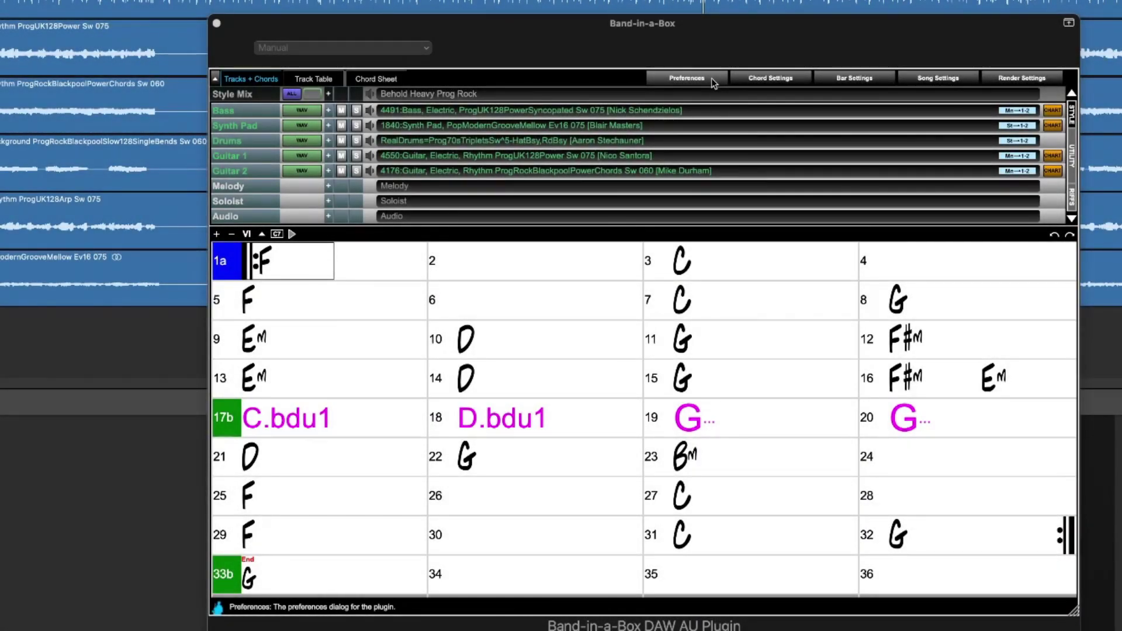
Step: Briefly open Preferences, then jump to the New Features in Version 6.0 help section
left_click(710, 79)
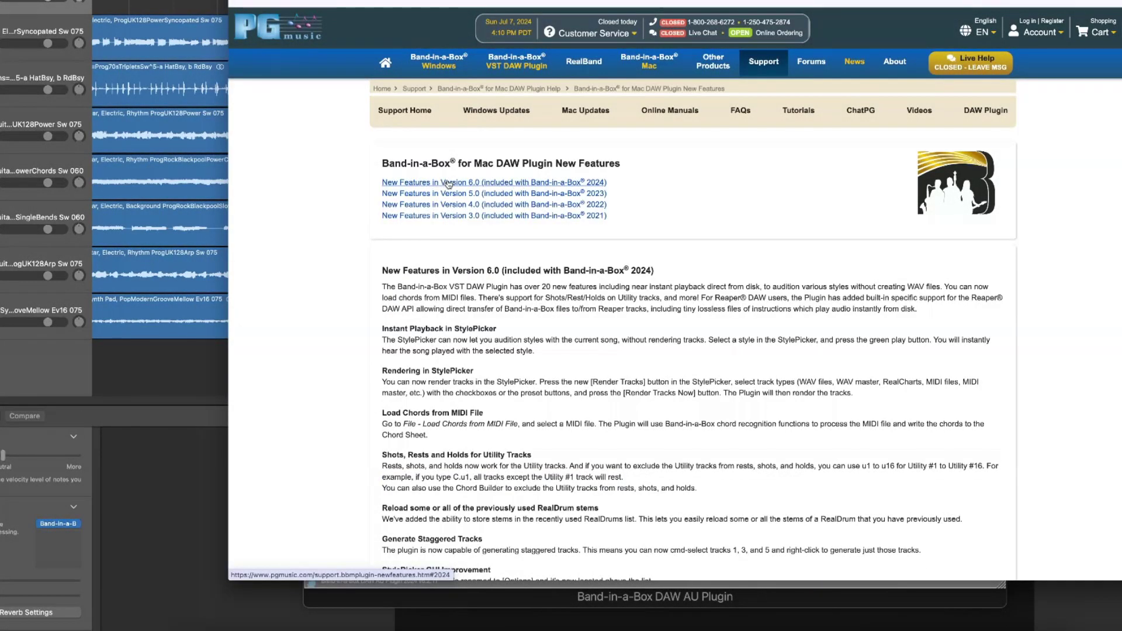
left_click(448, 183)
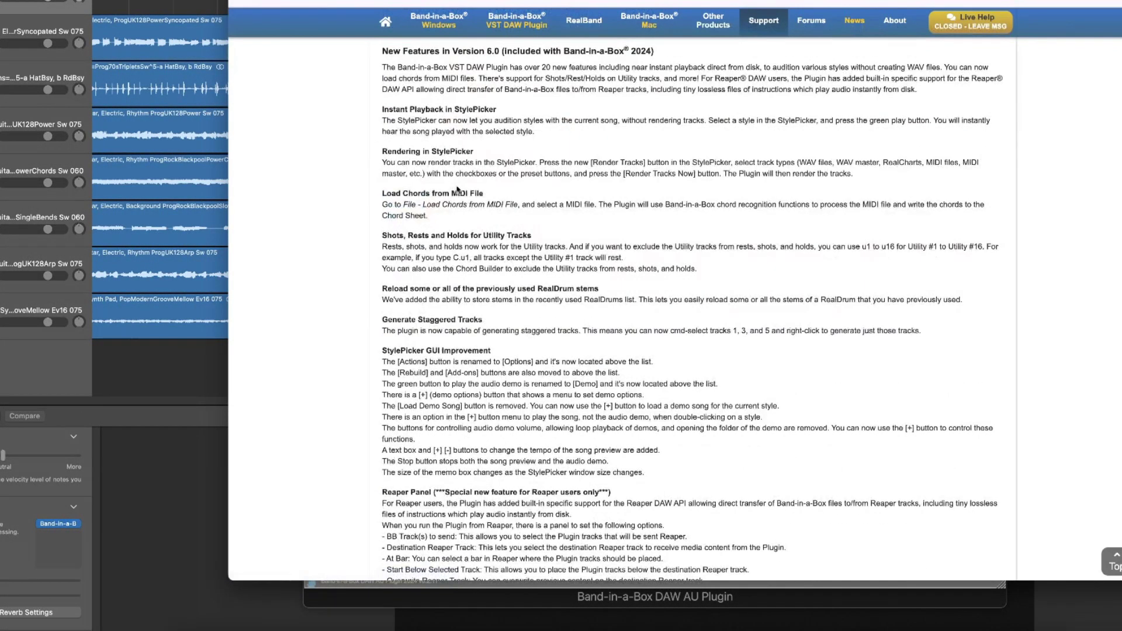